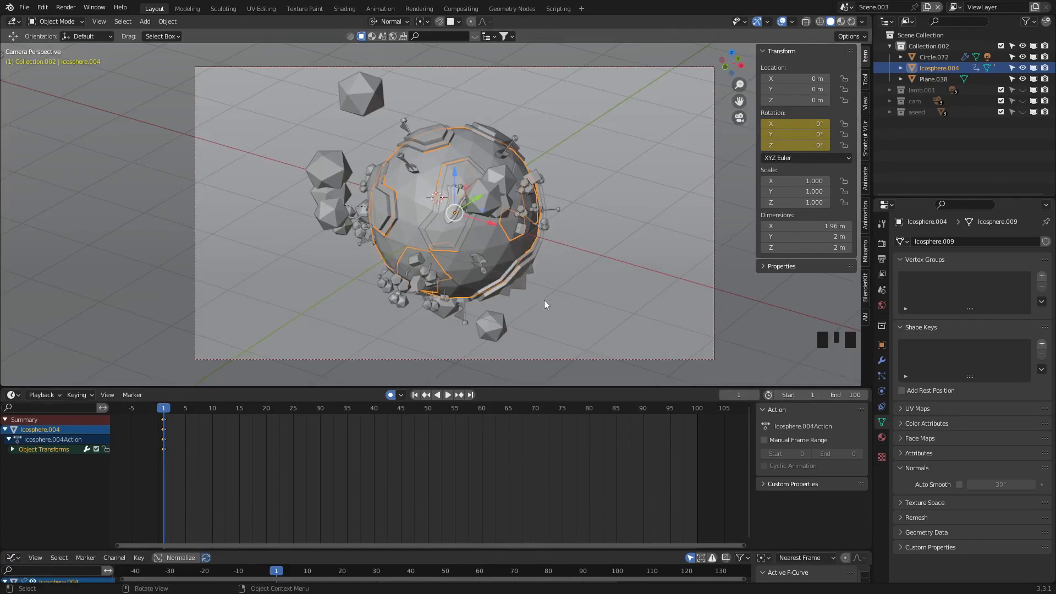
Step: At frame 100, set and keyframe the planet's X rotation to 360°
click(472, 395)
click(809, 128)
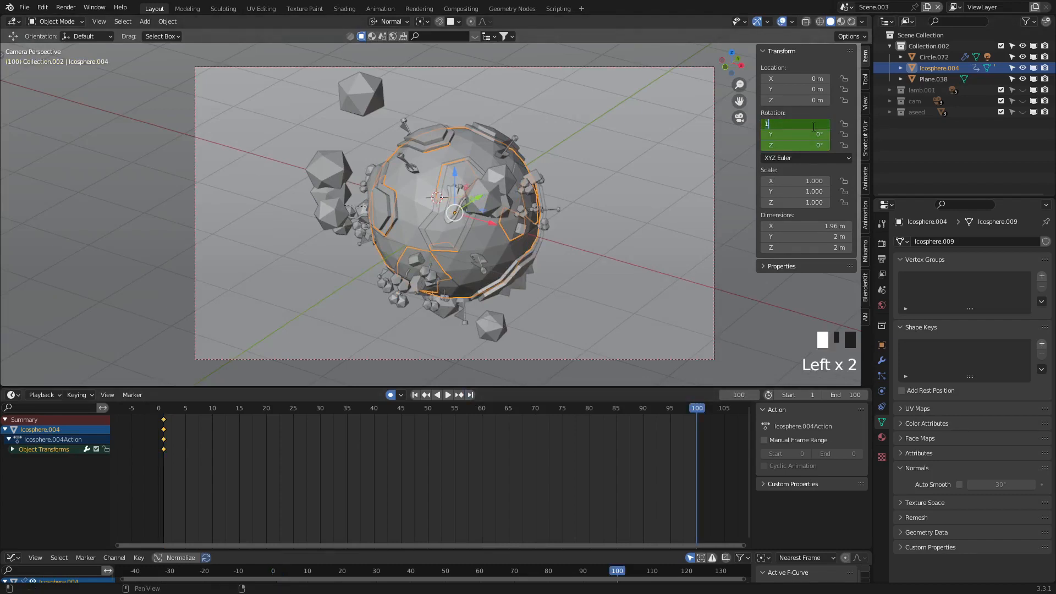
key(BackSpace)
key(BackSpace)
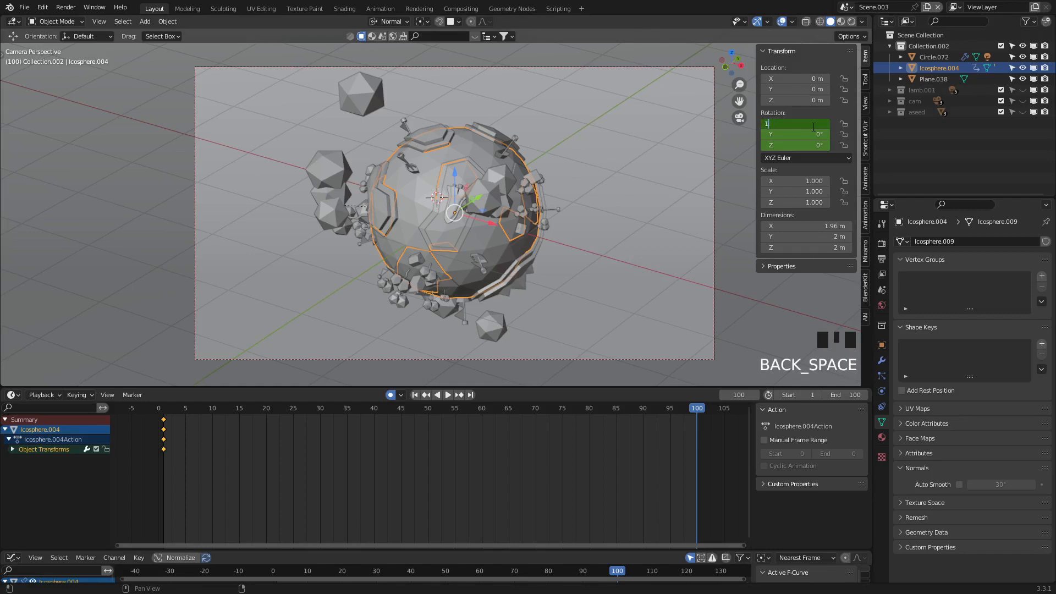
text(360)
key(Return)
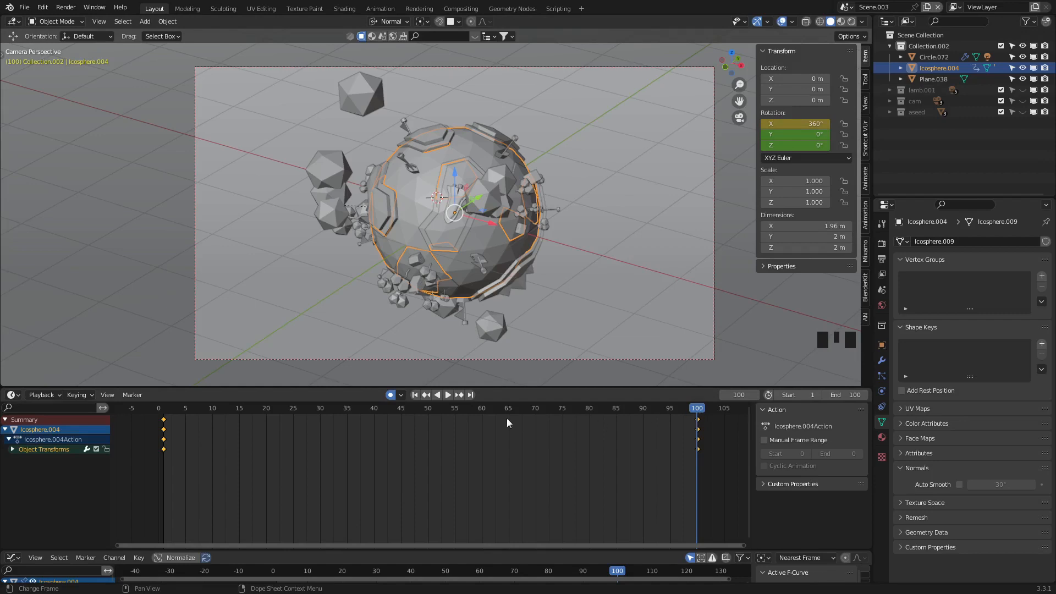
Step: Return to the start frame, then scrub and play back the timeline to check the planet's rotation
click(415, 395)
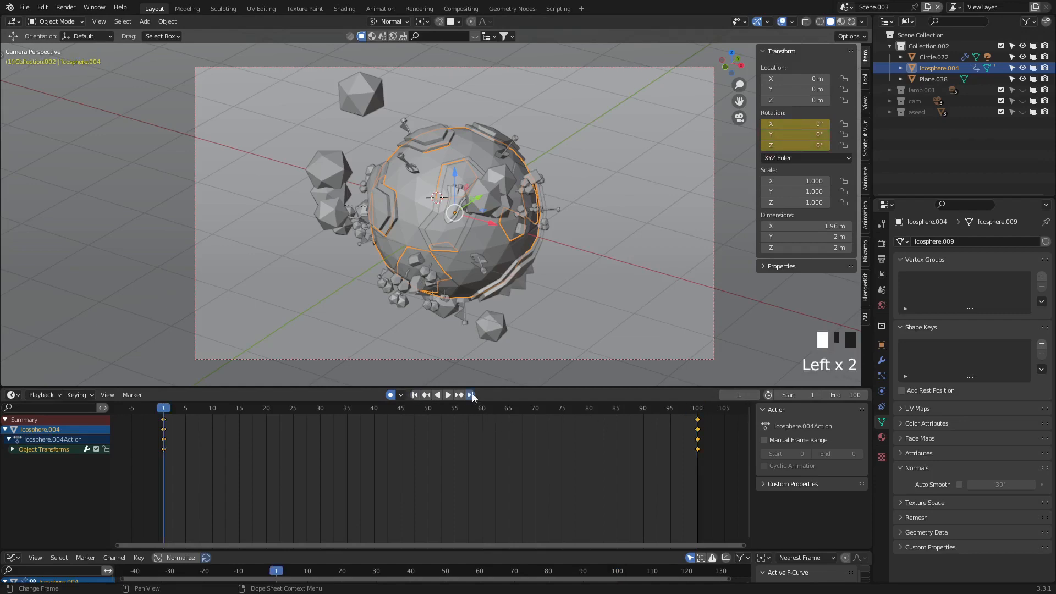
click(471, 396)
drag(172, 412, 421, 417)
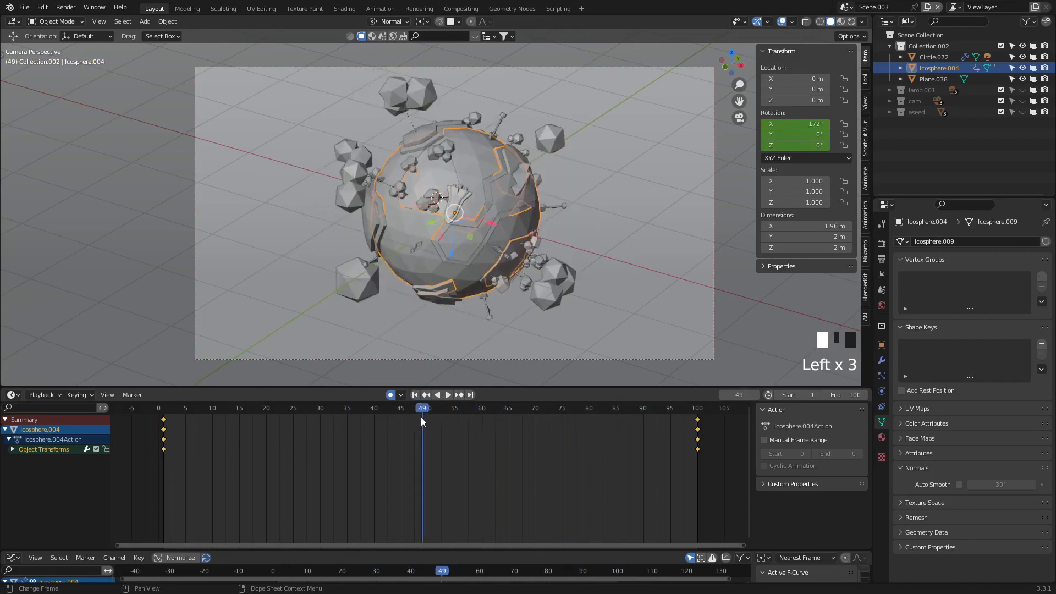
key(space)
key(space)
key(space)
key(space)
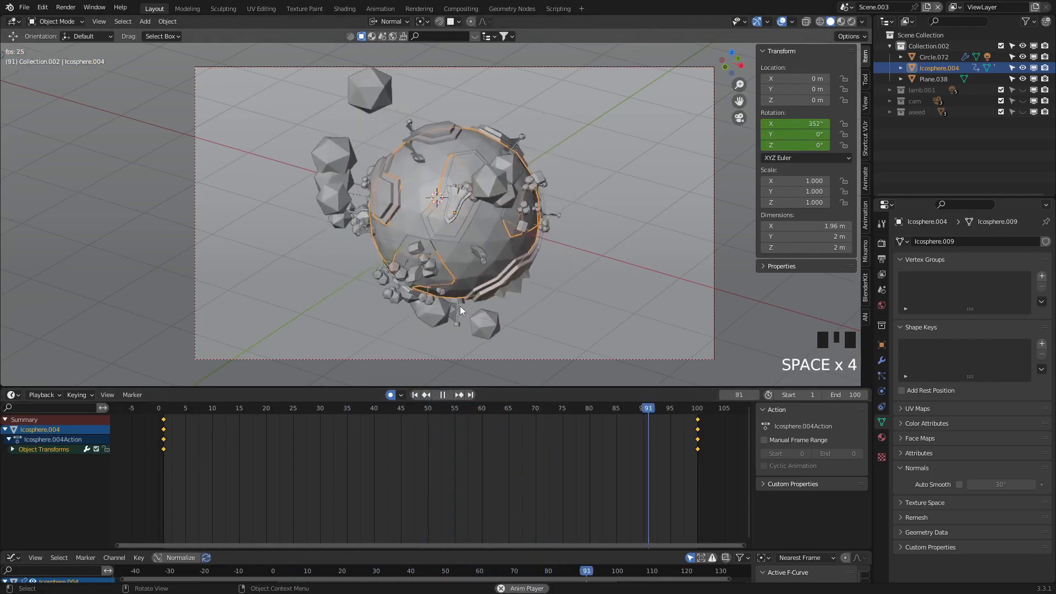
key(space)
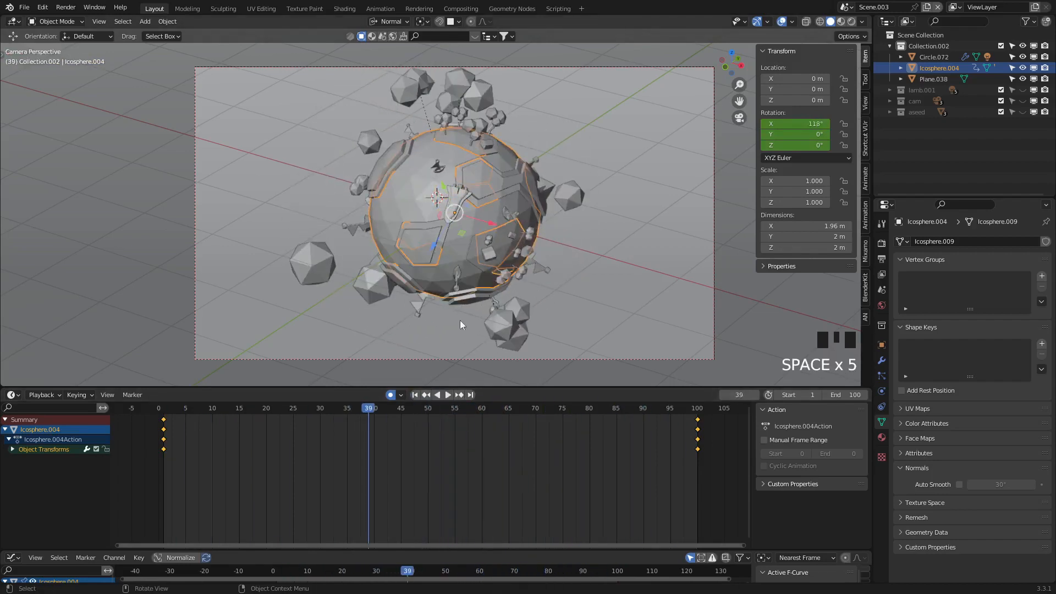
Step: Set the interpolation of the planet's rotation keyframes to Linear and play back the spin
right_click(460, 450)
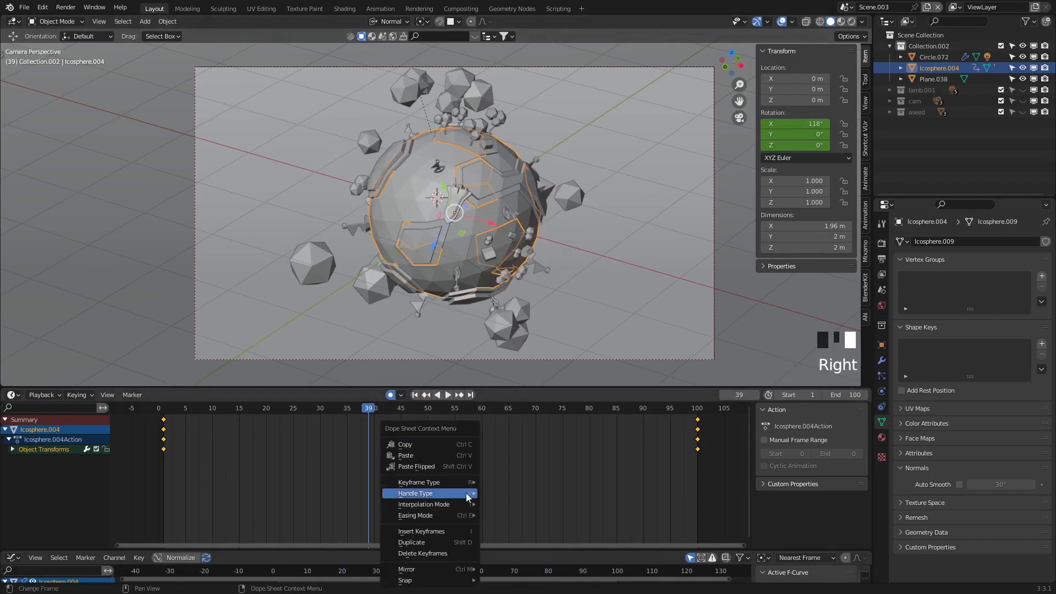
mouse_move(466, 495)
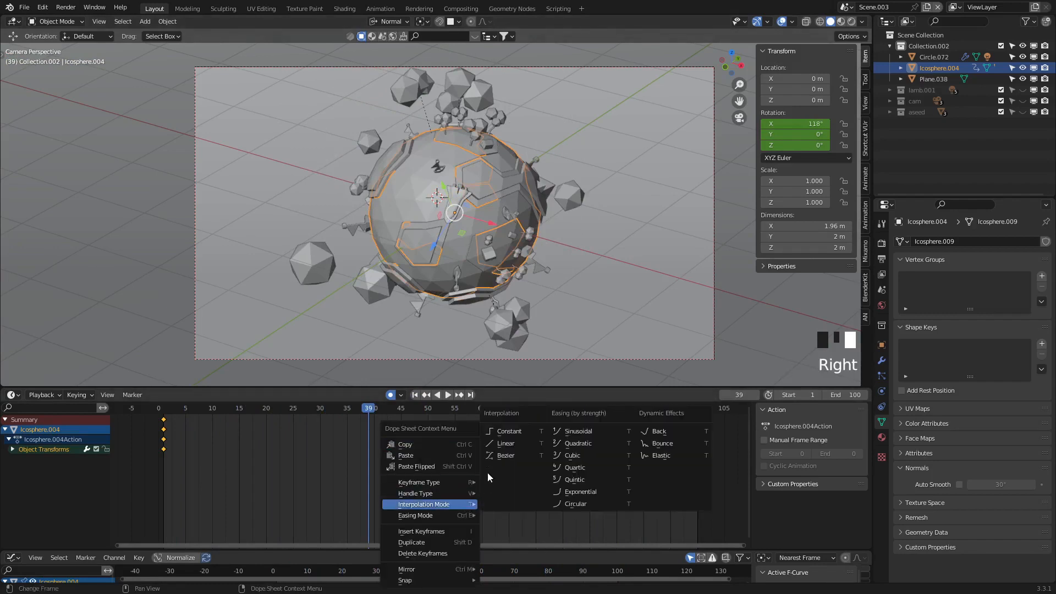
click(496, 443)
key(space)
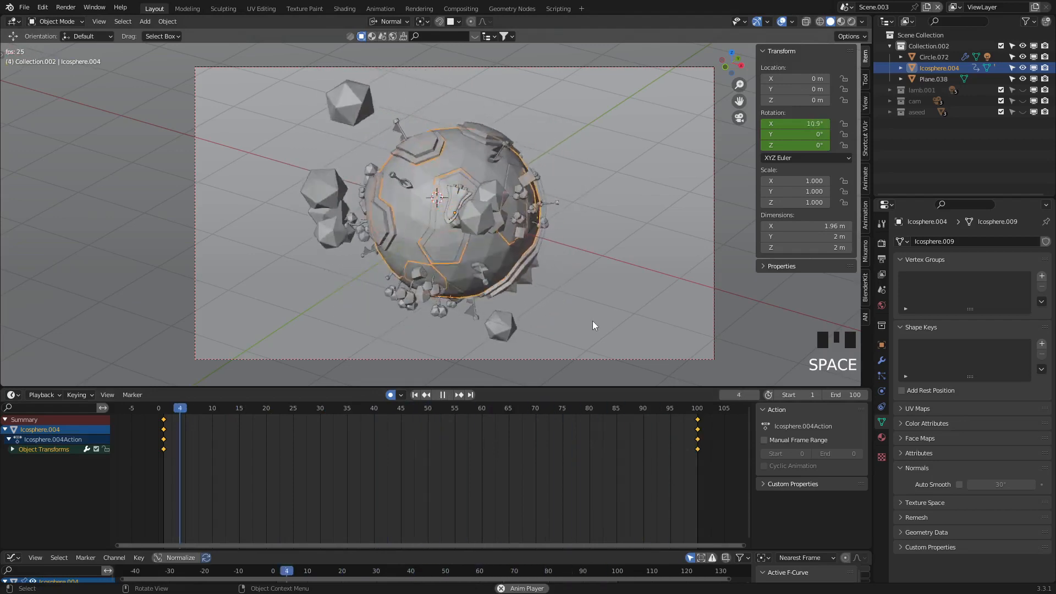
scroll(588, 257, up, 2)
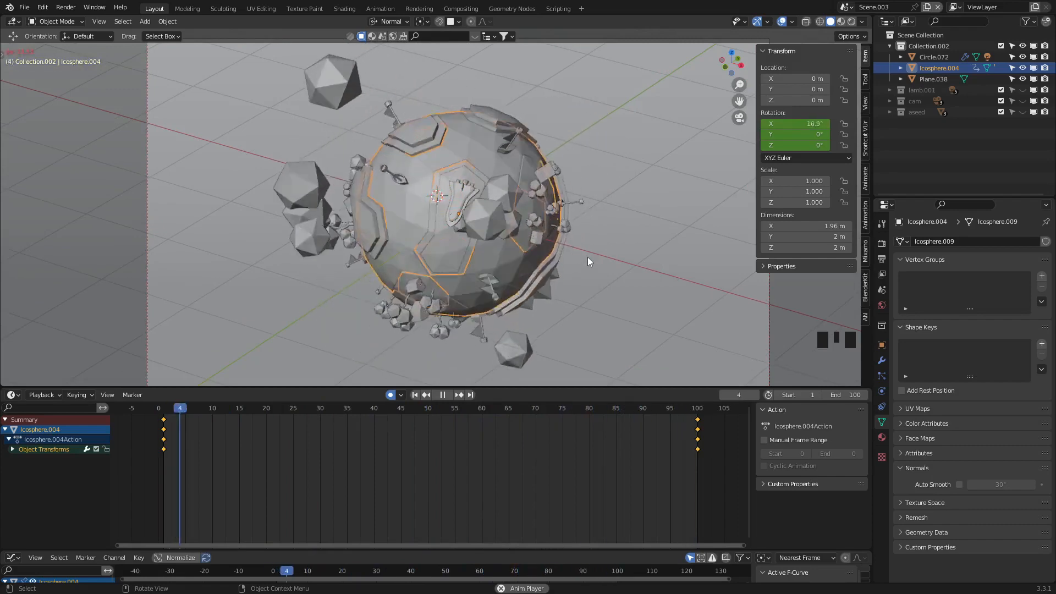
key(z)
key(z)
key(space)
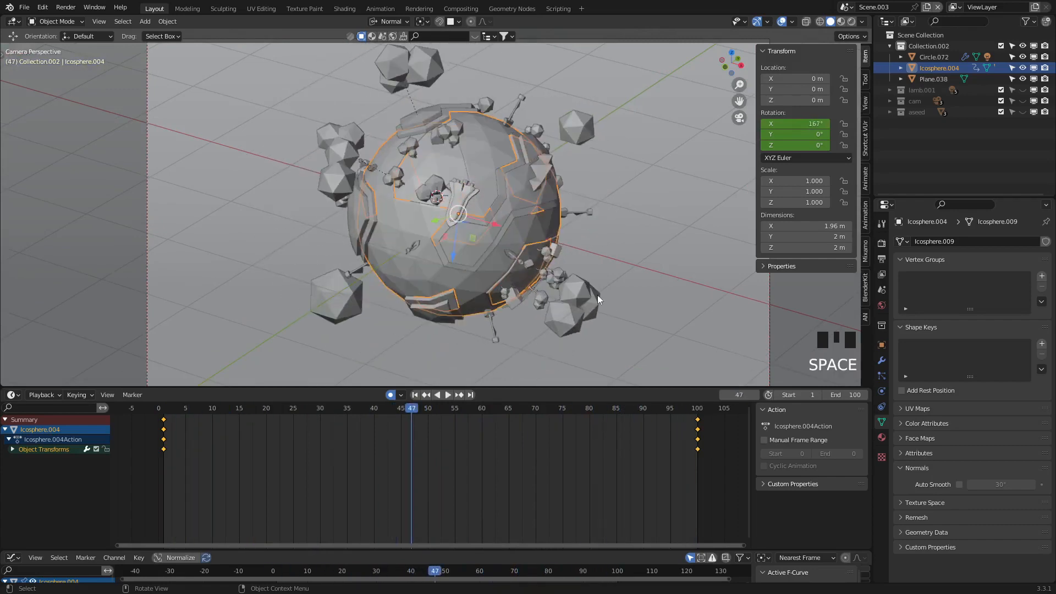
Step: Select the spaceship on the planet and insert a location and rotation keyframe for it at frame 1
click(467, 189)
scroll(490, 231, up, 1)
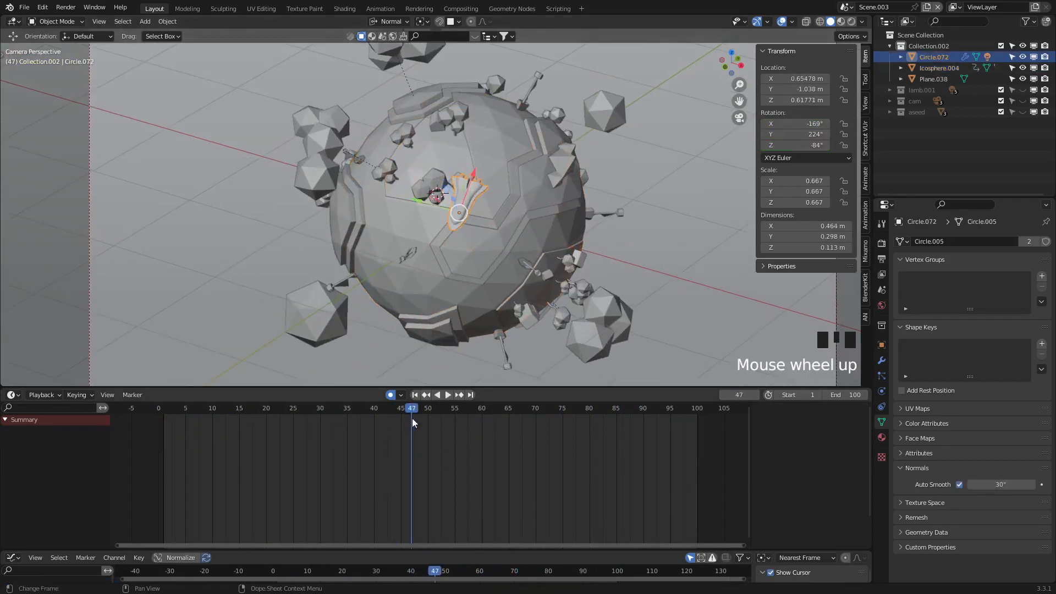
drag(412, 411, 424, 409)
click(417, 395)
scroll(471, 265, up, 3)
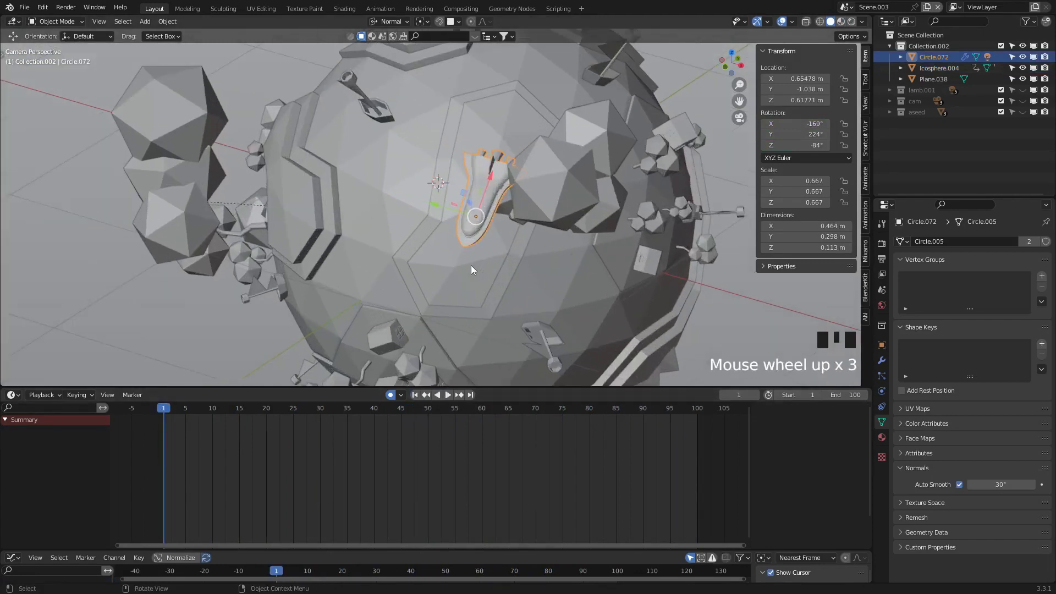
shift+middle_drag(471, 265, 504, 276)
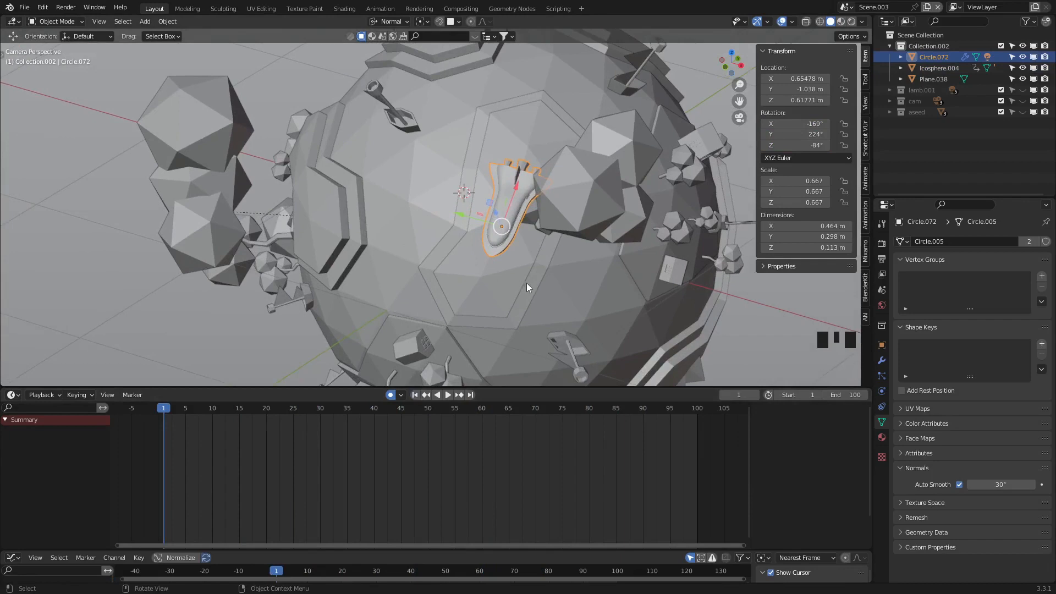
scroll(526, 283, down, 2)
scroll(522, 270, down, 2)
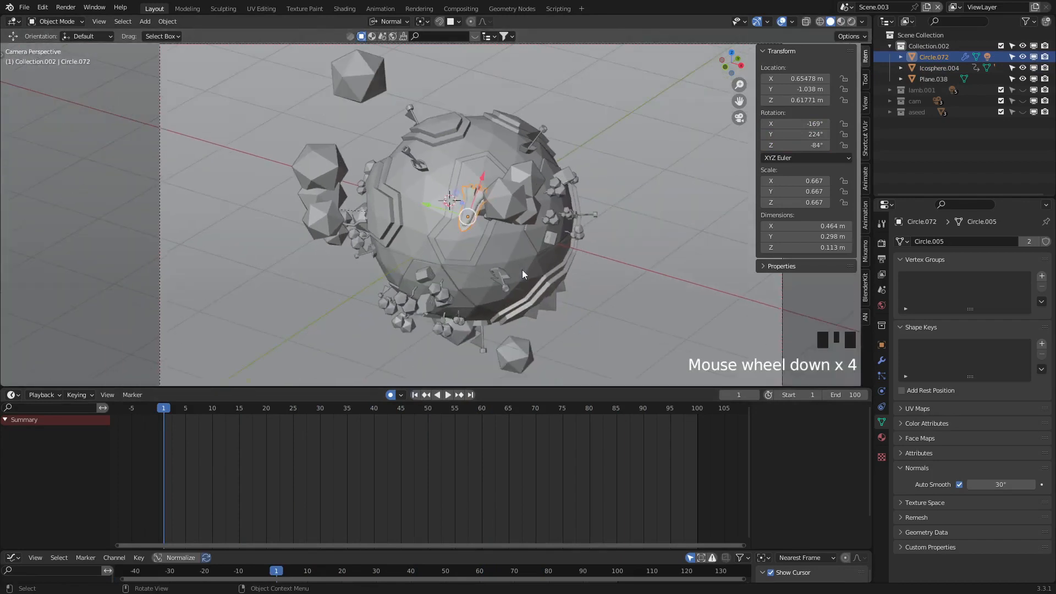
scroll(522, 270, up, 1)
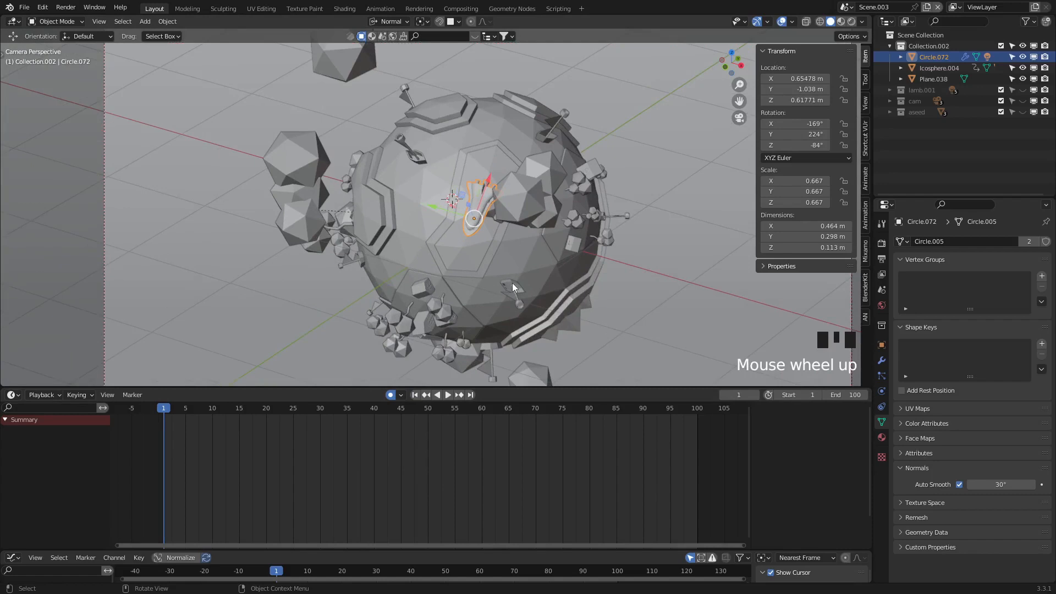
key(i)
click(506, 305)
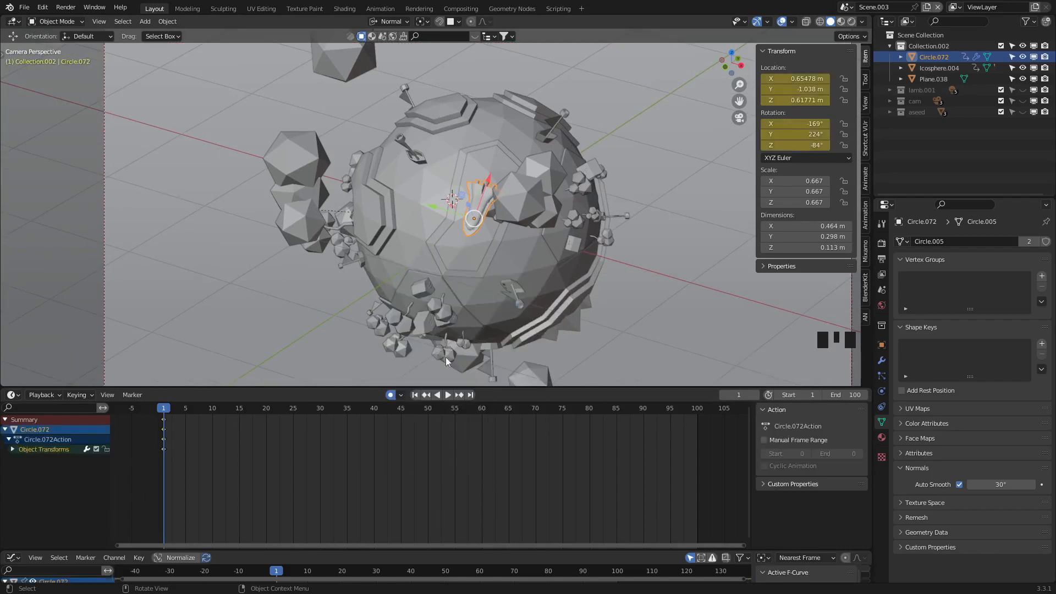
Step: Duplicate the spaceship's frame 1 keyframes to frame 100
drag(211, 493, 139, 420)
key(shift+d)
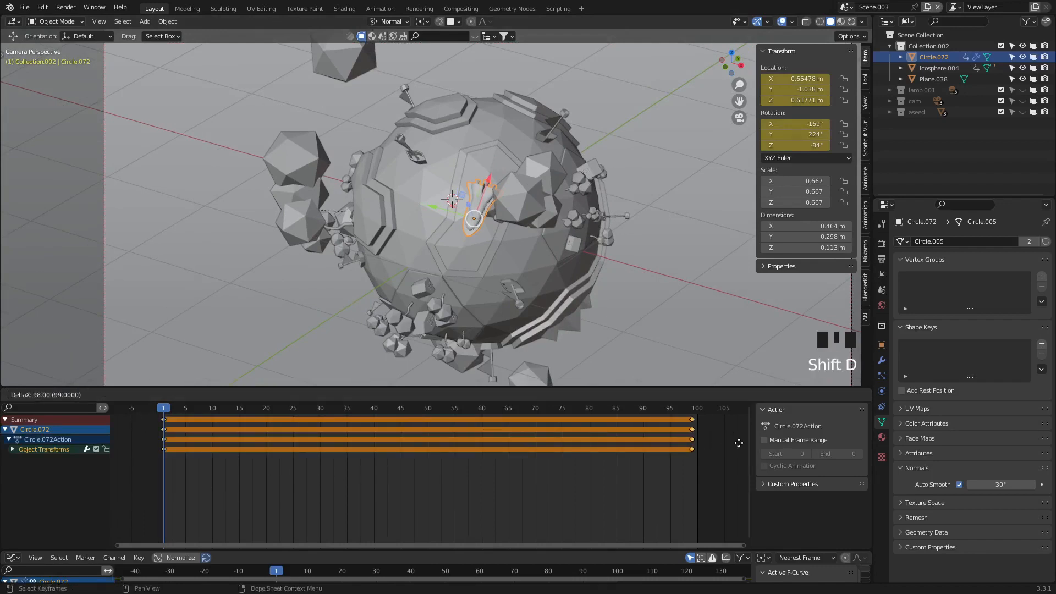
click(745, 445)
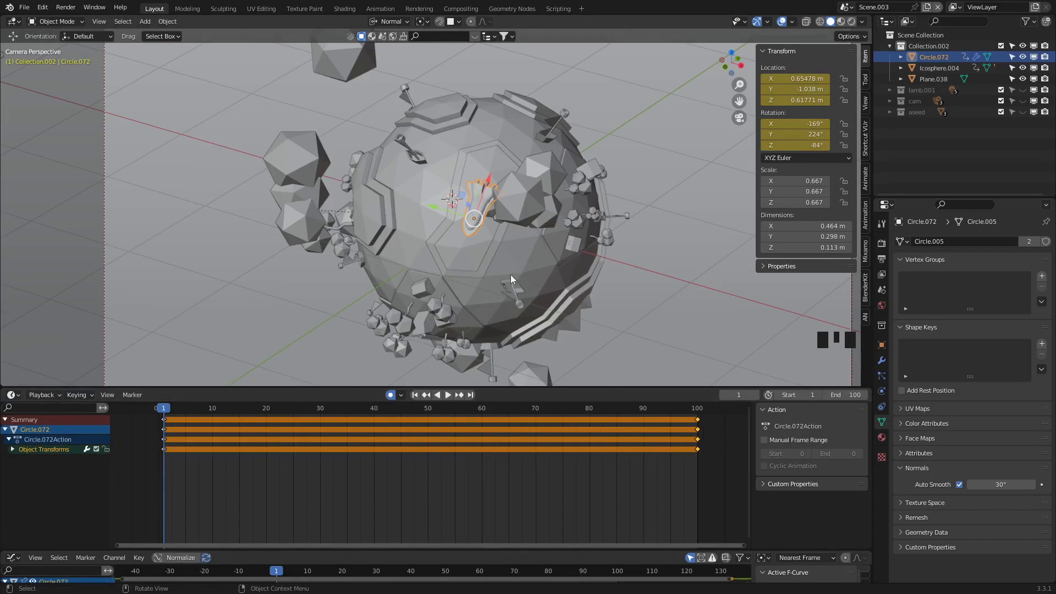
Step: At frame 50, move the spaceship about -0.35 m in X, -0.18 m in Y and 0.09 m in Z, and play back the motion
scroll(511, 275, up, 2)
mouse_move(508, 275)
shift+middle_down()
mouse_move(515, 269)
mouse_move(508, 282)
shift+middle_up()
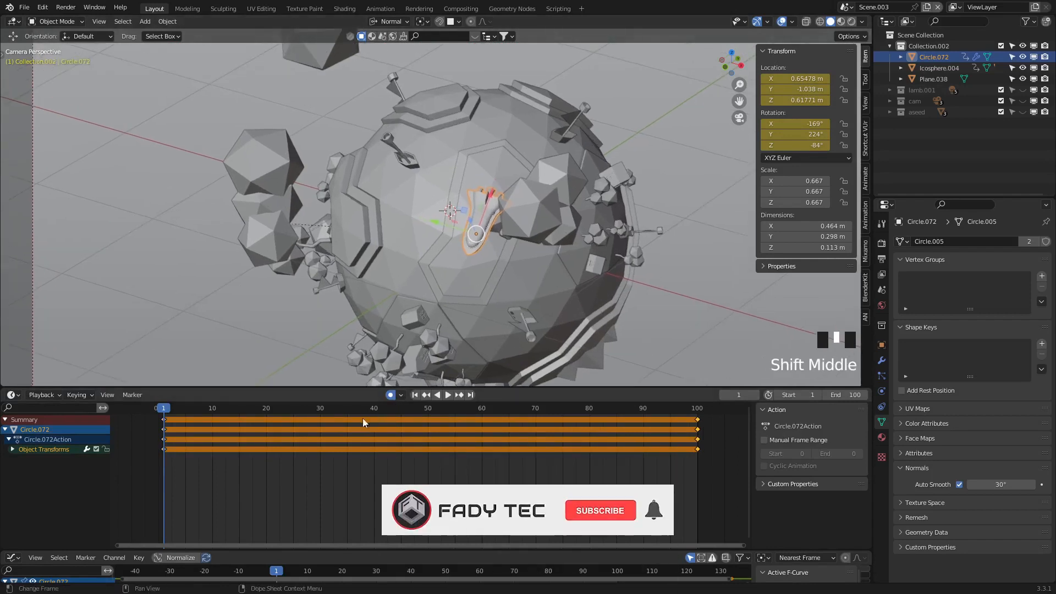
click(428, 410)
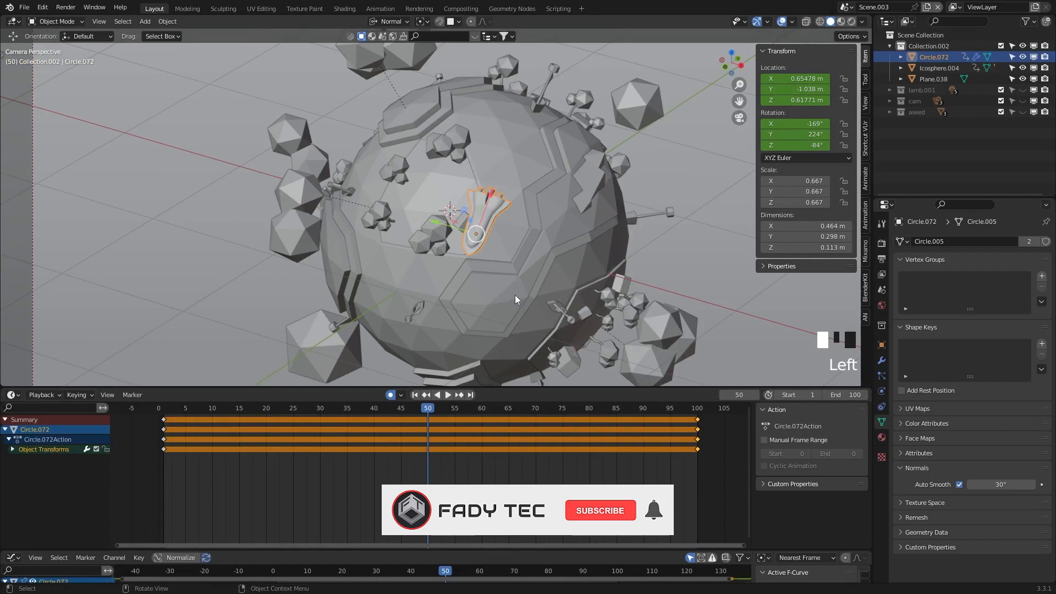
key(g)
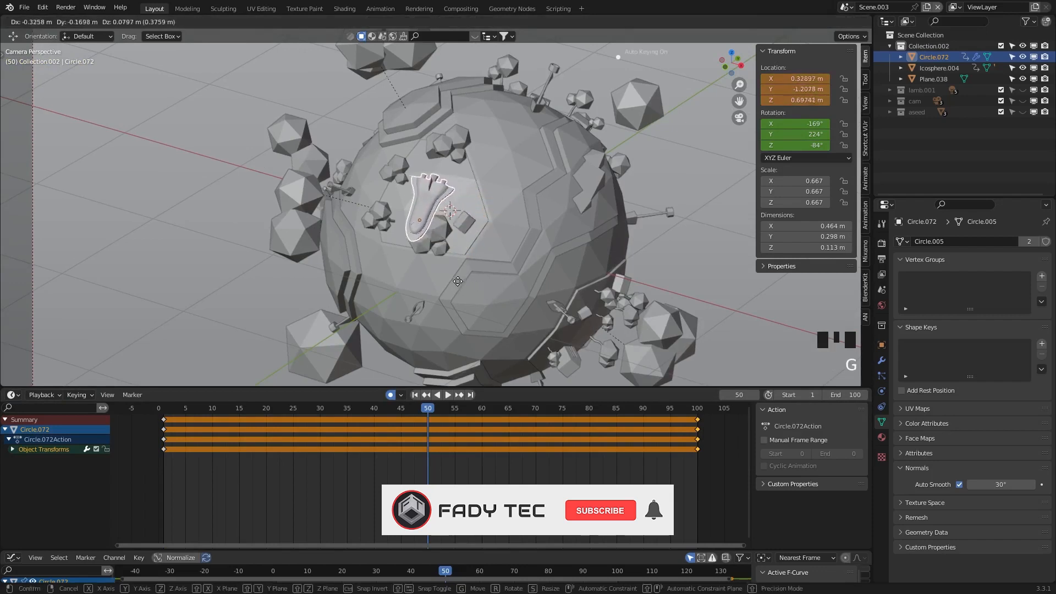
click(454, 280)
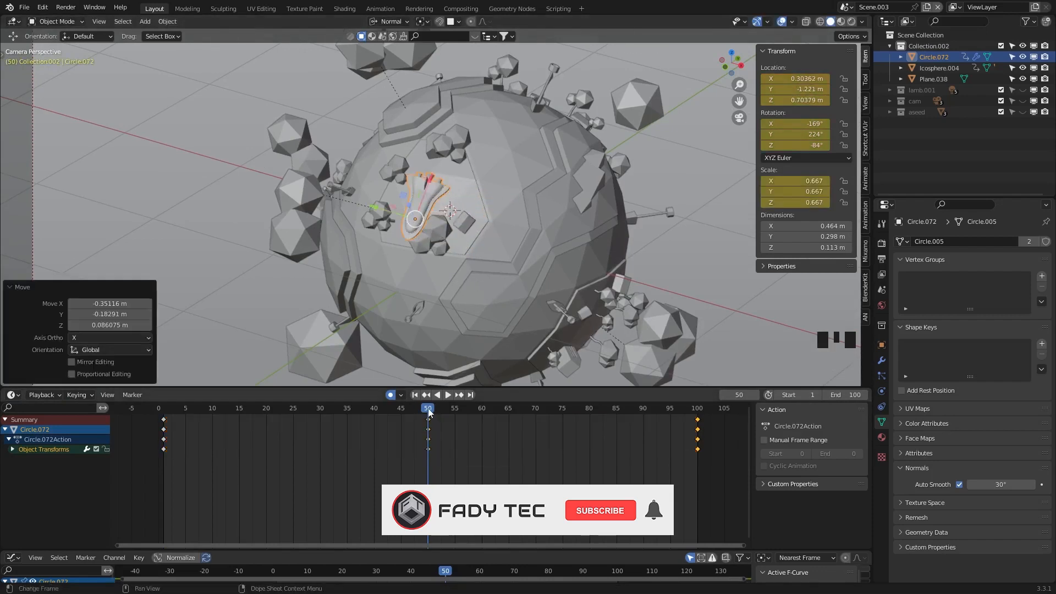
key(space)
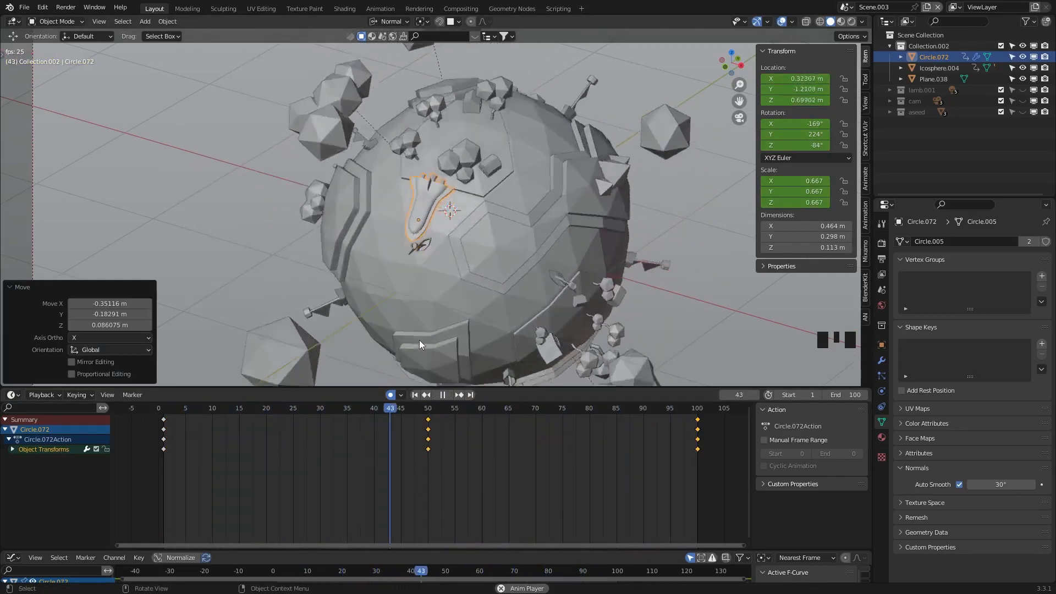
key(space)
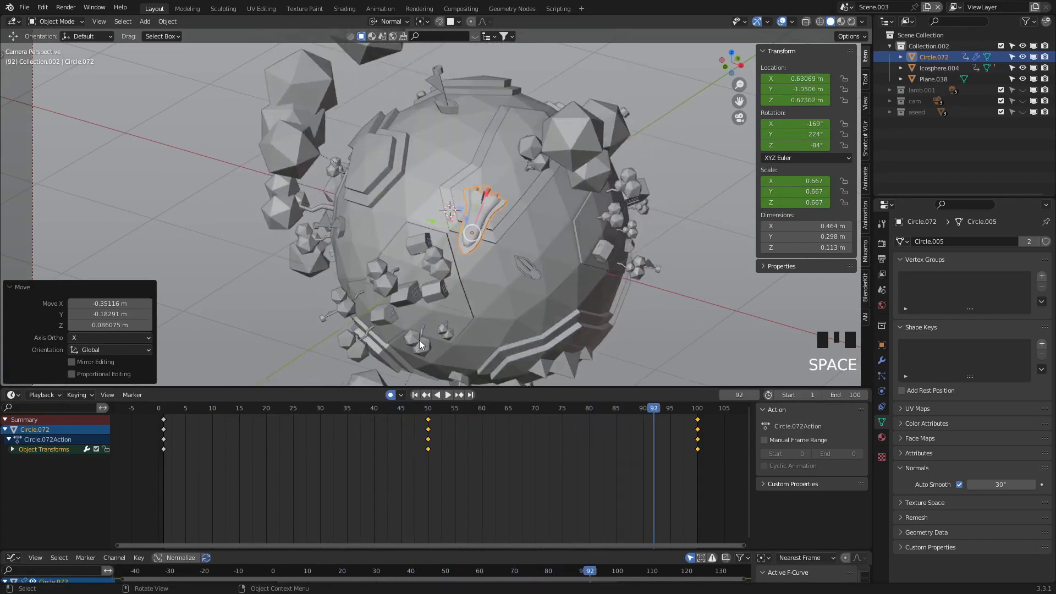
Step: At frame 100, reposition the spaceship away from the planet's surface, shifting it about 0.10 m along its own Y axis
click(472, 395)
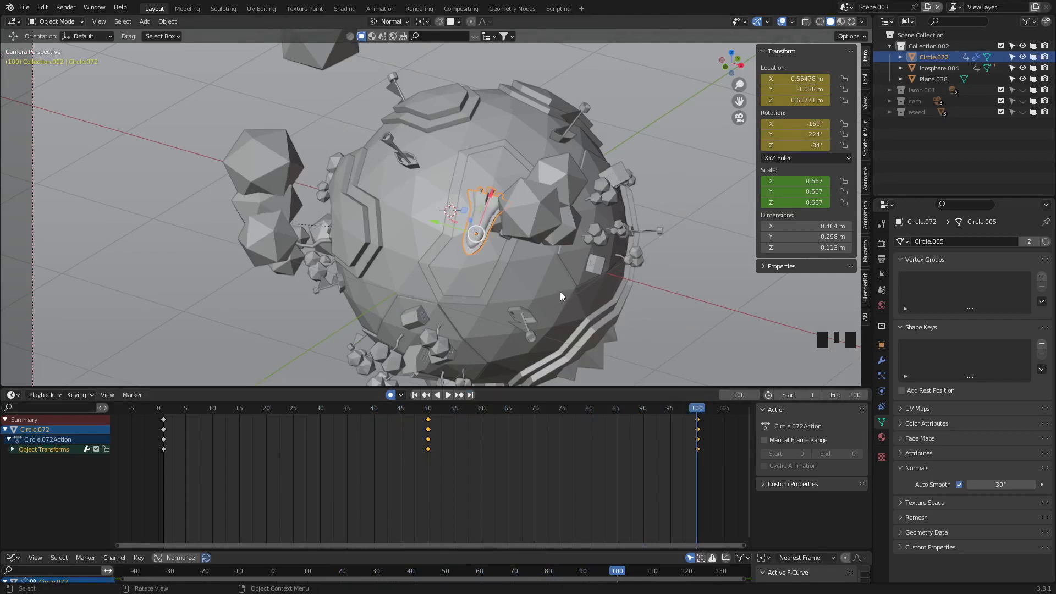
key(r)
key(x)
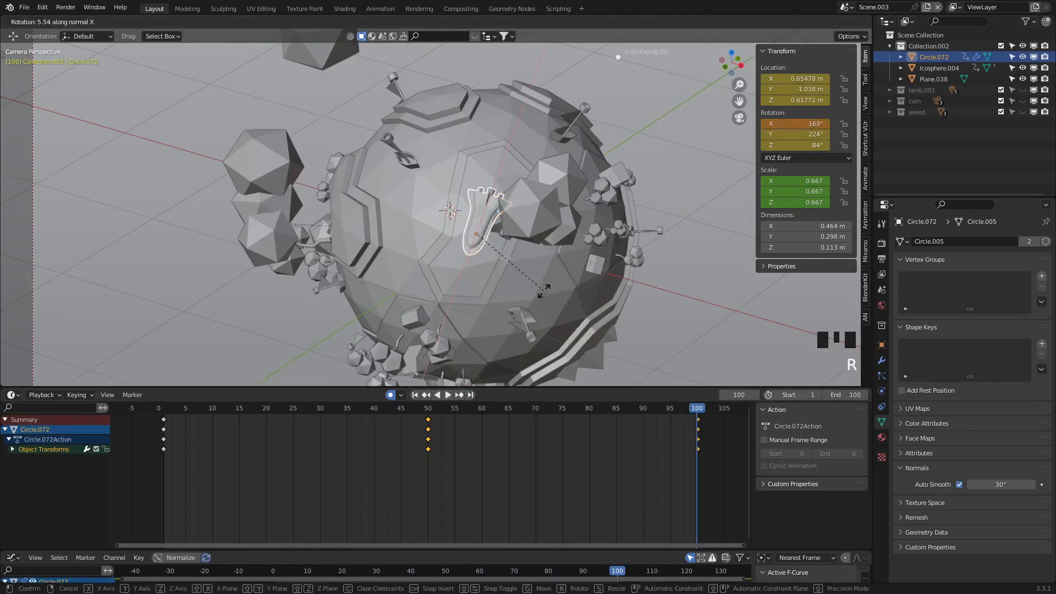
click(497, 254)
scroll(511, 220, up, 2)
middle_drag(511, 219, 539, 133)
key(KP_Decimal)
drag(434, 196, 353, 163)
Step: Rotate the spaceship about 28.6° around its own X axis at frame 100
middle_drag(426, 178, 442, 234)
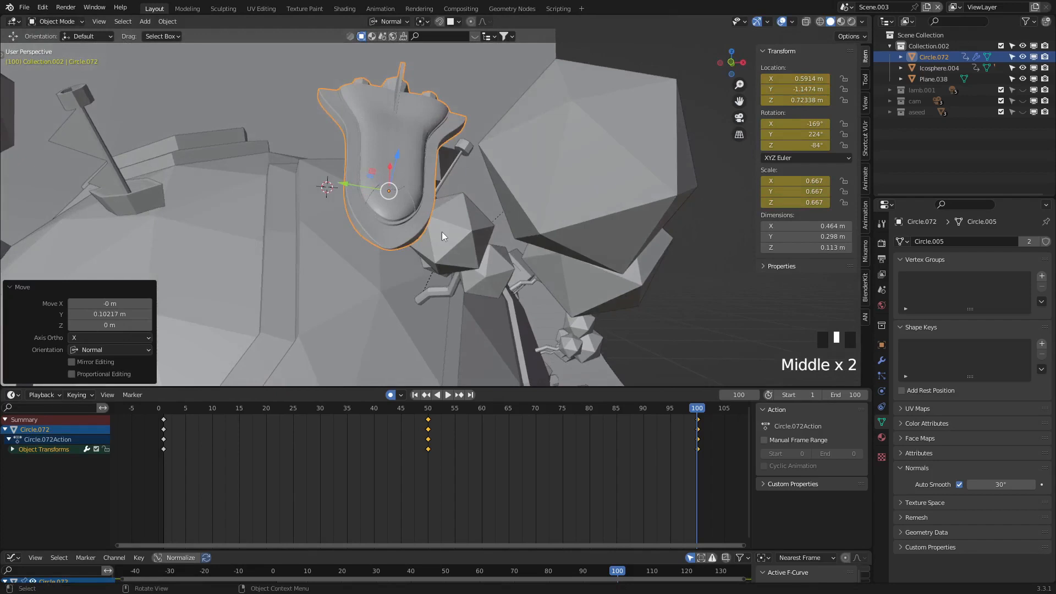
key(r)
key(x)
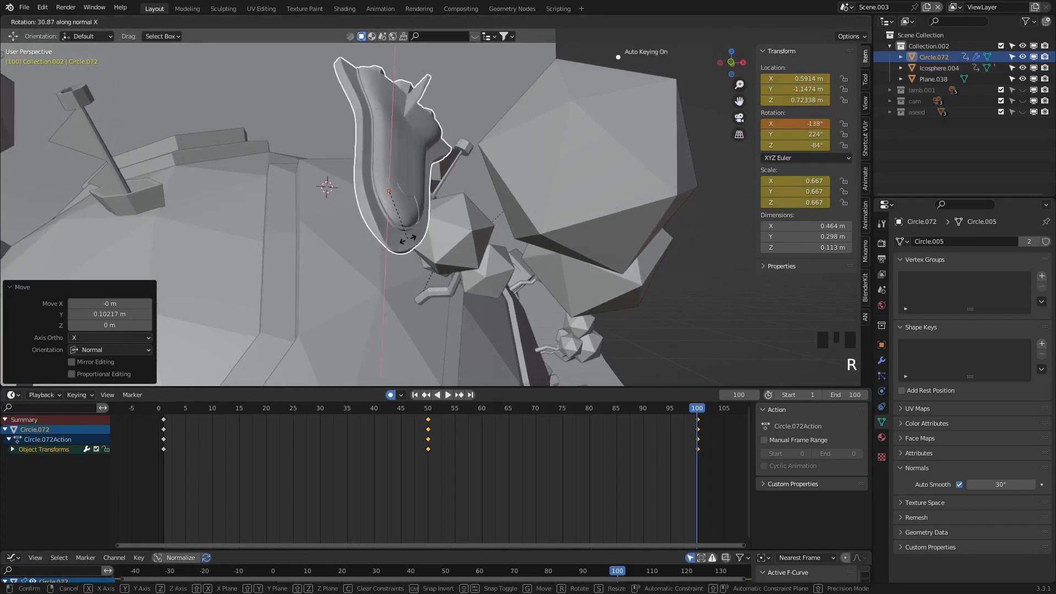
click(436, 225)
middle_drag(441, 220, 419, 190)
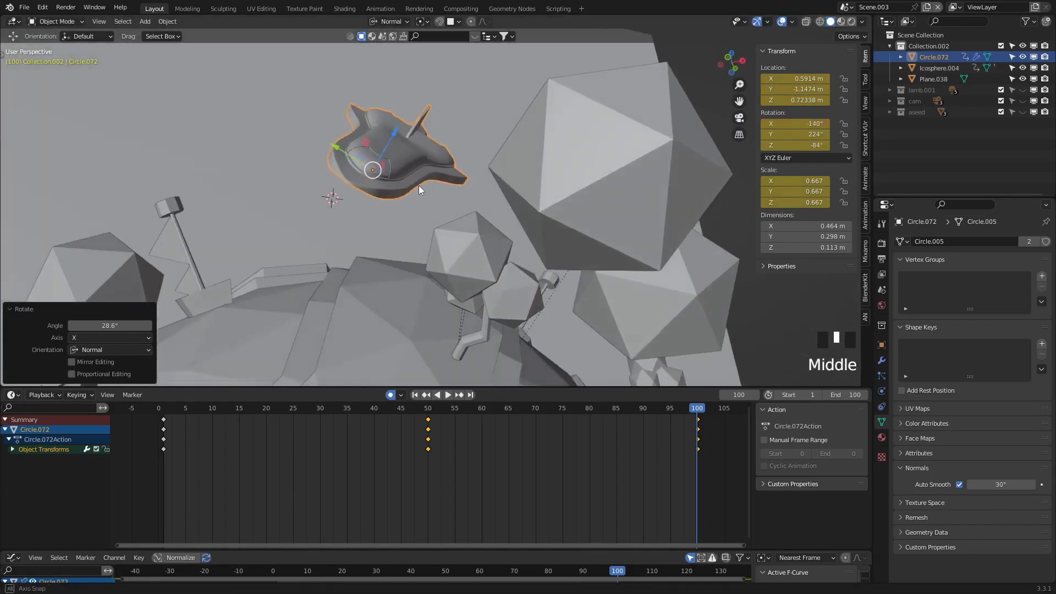
Step: Delete the spaceship's keyframes at frame 1
click(712, 478)
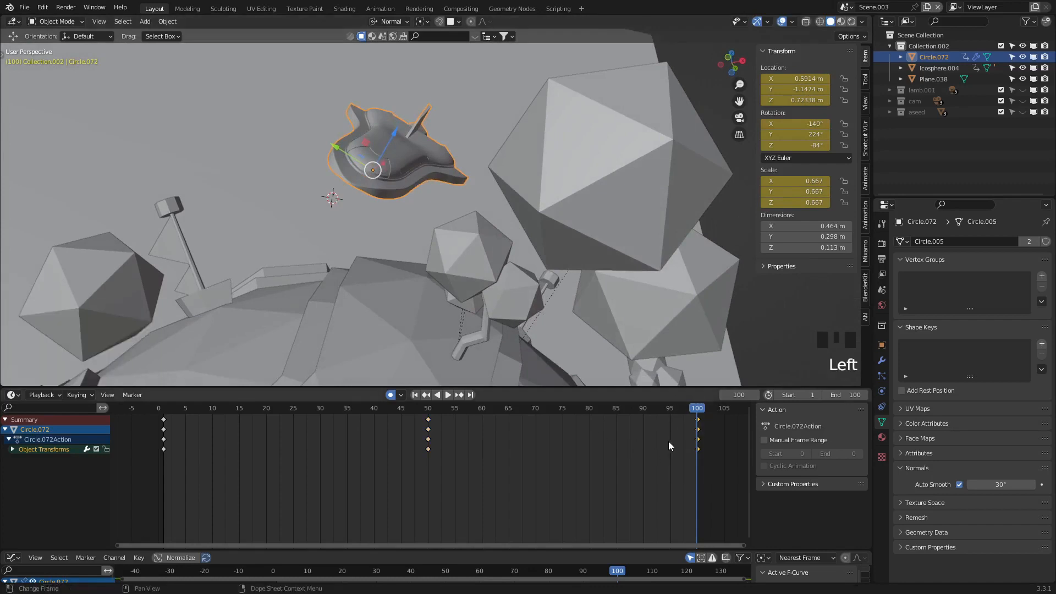
drag(218, 489, 138, 420)
key(x)
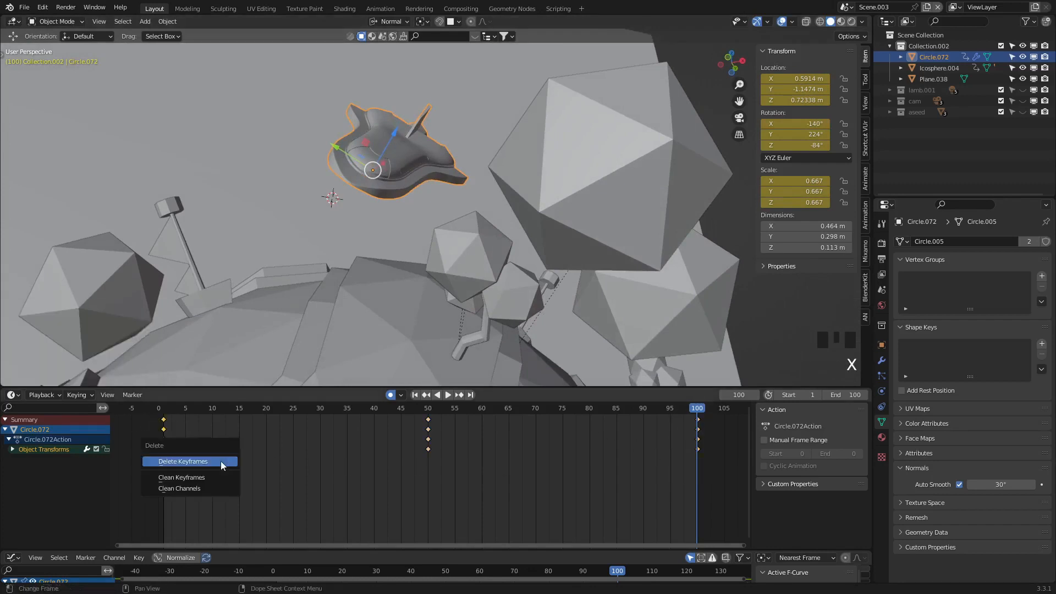
click(221, 462)
Step: Duplicate the spaceship's frame 100 keyframes to frame 1 and play back the motion
drag(716, 481, 666, 402)
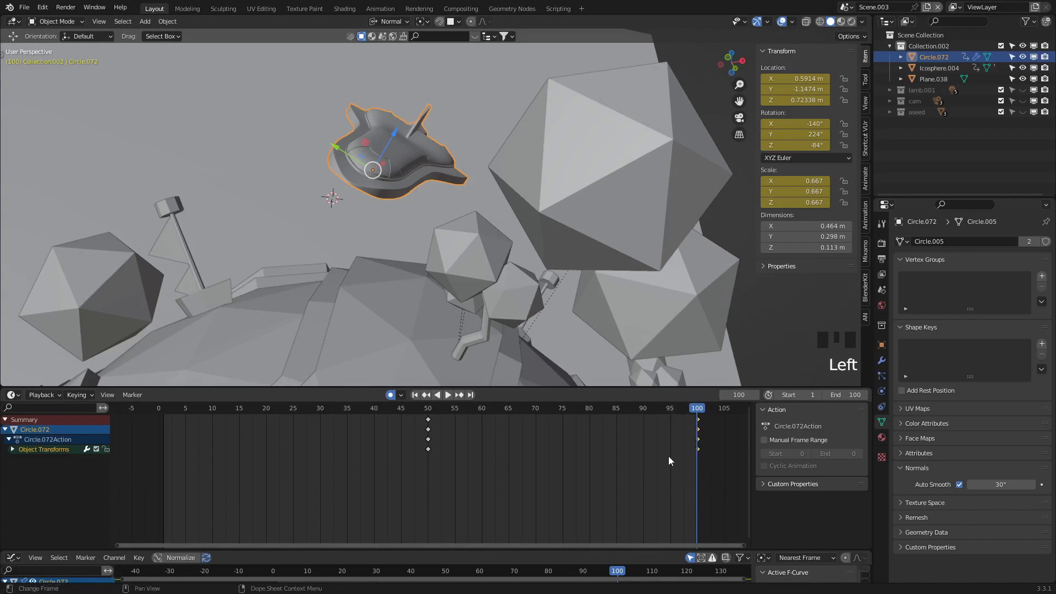
key(shift+d)
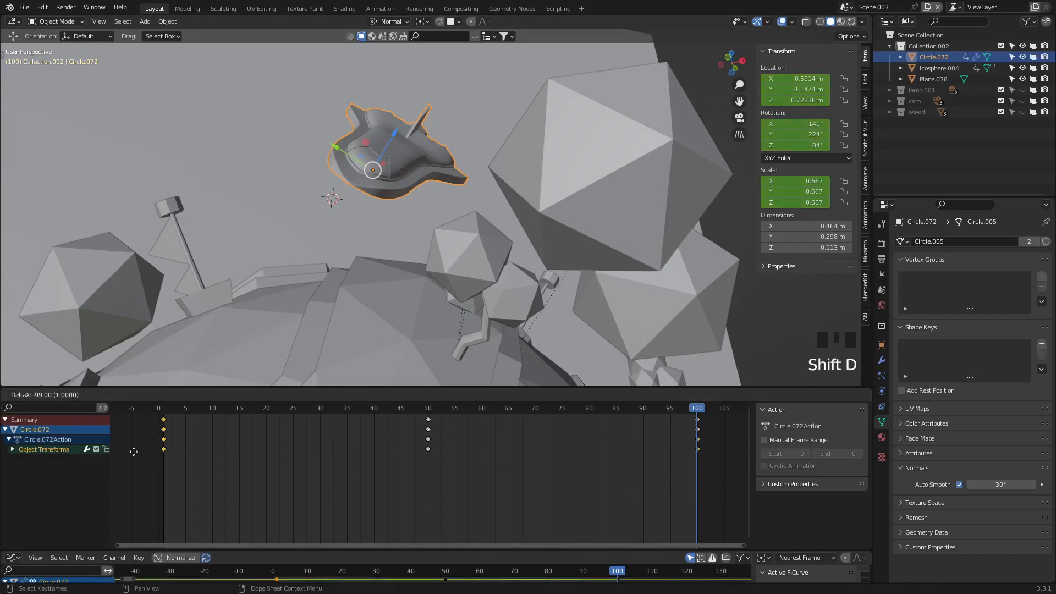
click(134, 451)
scroll(423, 229, down, 4)
middle_drag(423, 229, 439, 289)
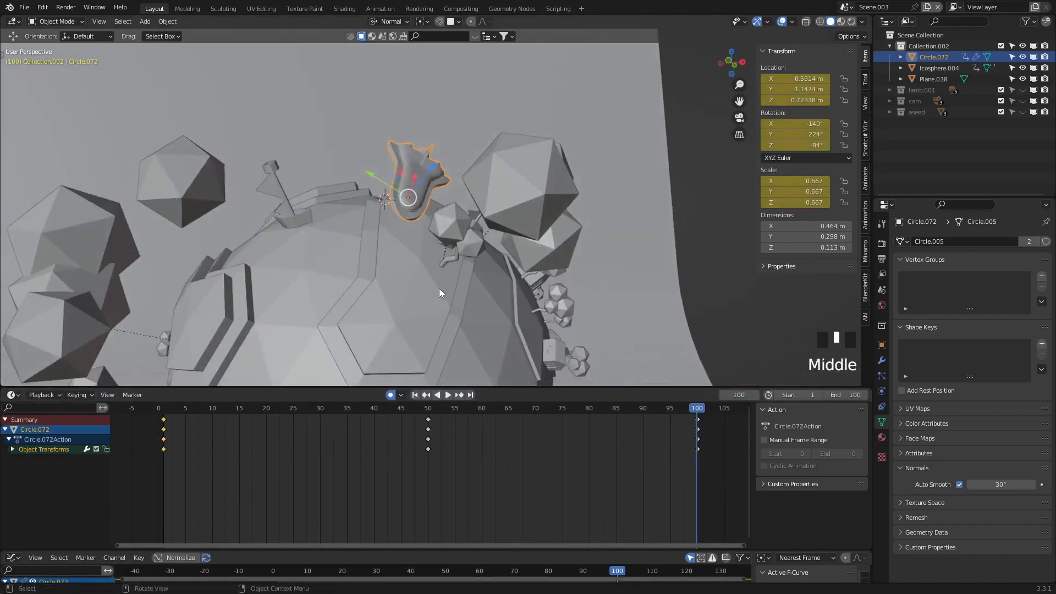
key(space)
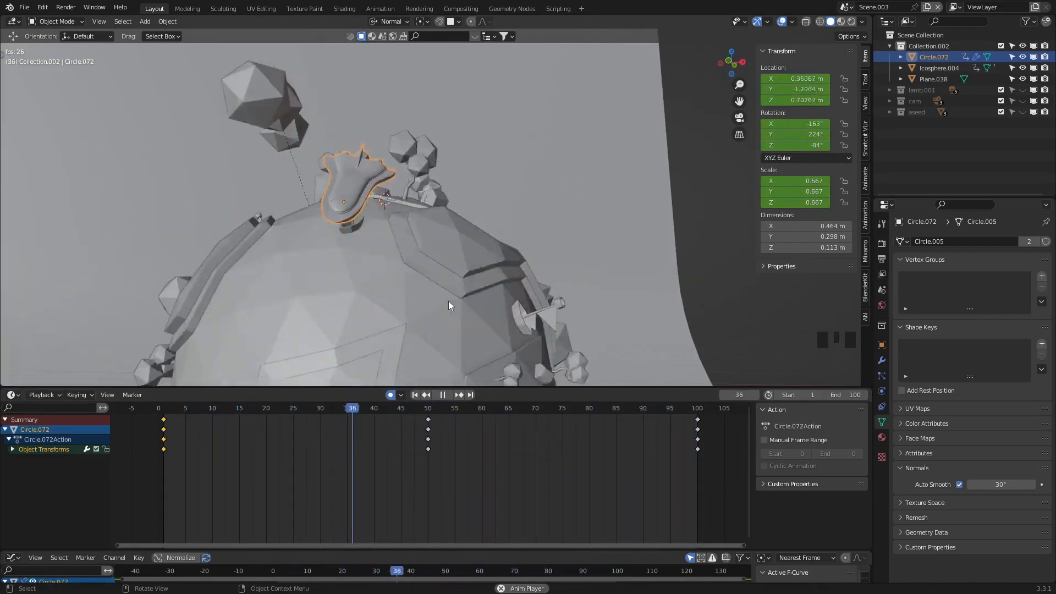
key(space)
Step: Rotate the spaceship about -37.2° around its own X axis at frame 50
key(Up)
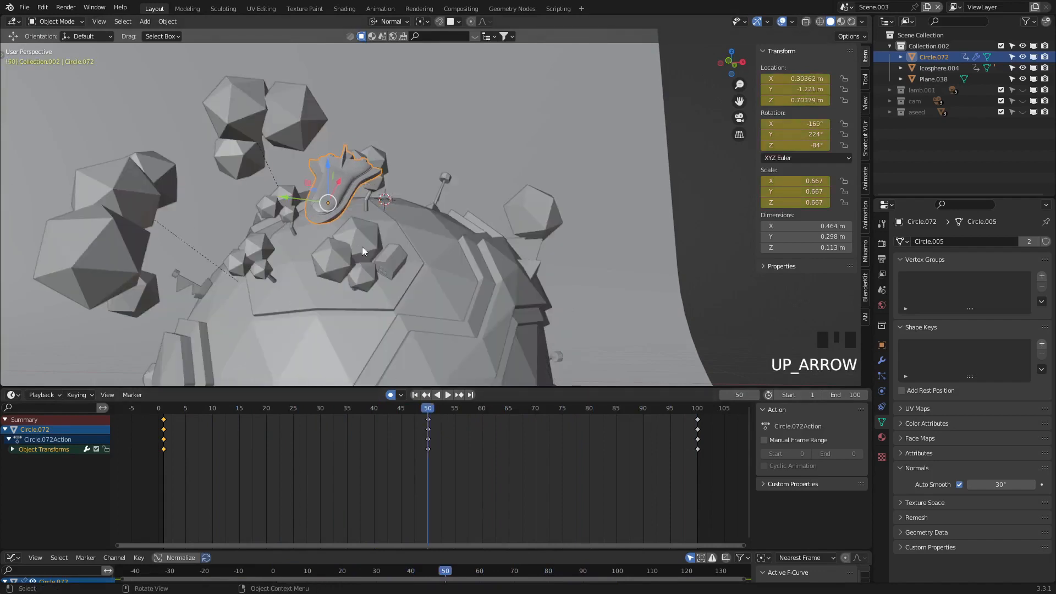
key(r)
key(x)
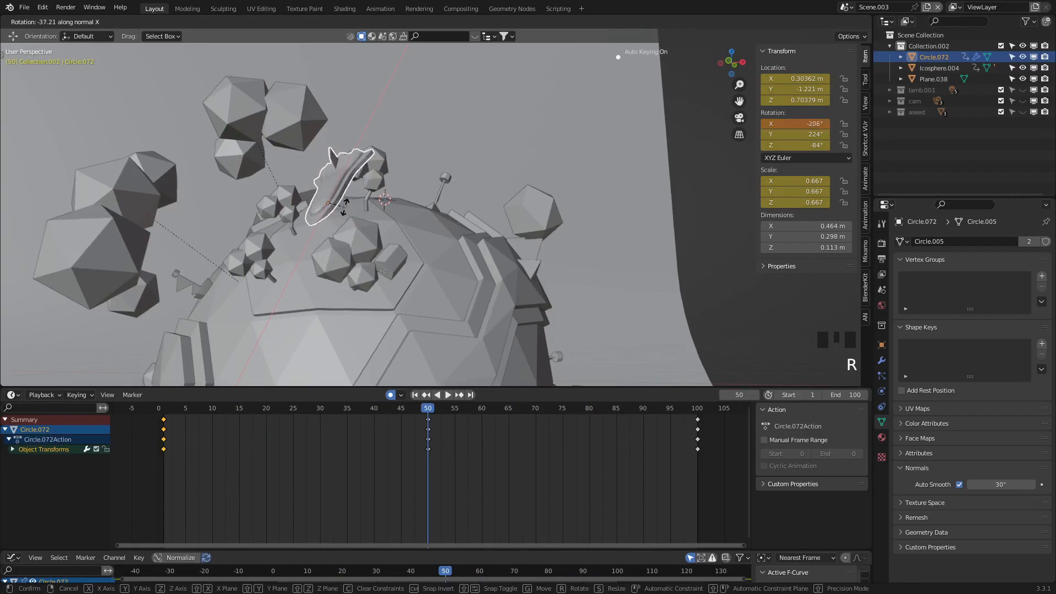
click(346, 210)
Step: Play back the spaceship and planet animation through the camera view with the whole planet in sight
key(space)
key(KP_0)
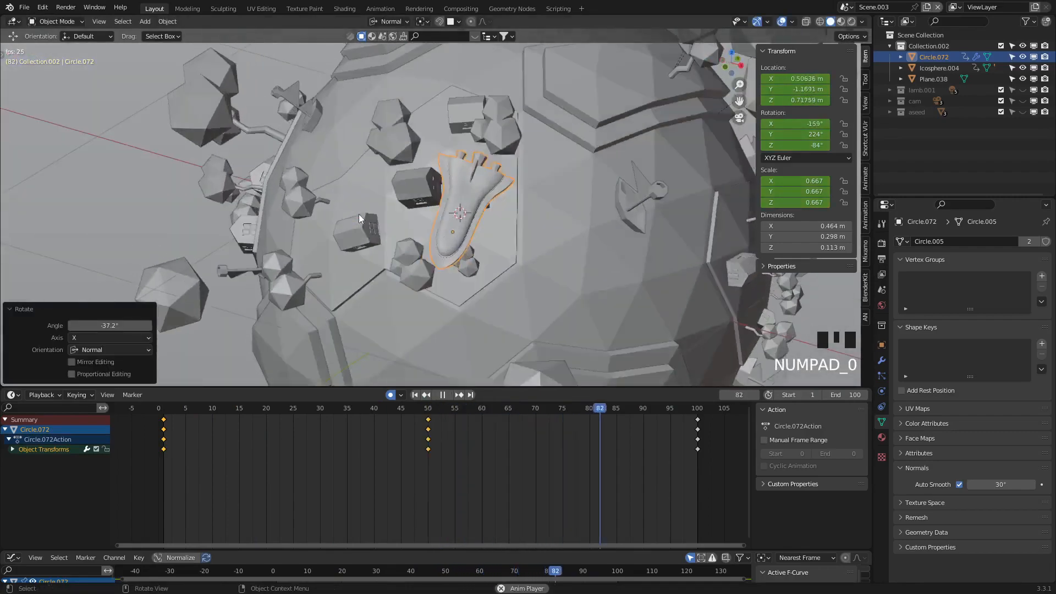
scroll(374, 208, down, 3)
scroll(393, 203, down, 2)
shift+middle_drag(404, 202, 436, 215)
scroll(428, 166, down, 1)
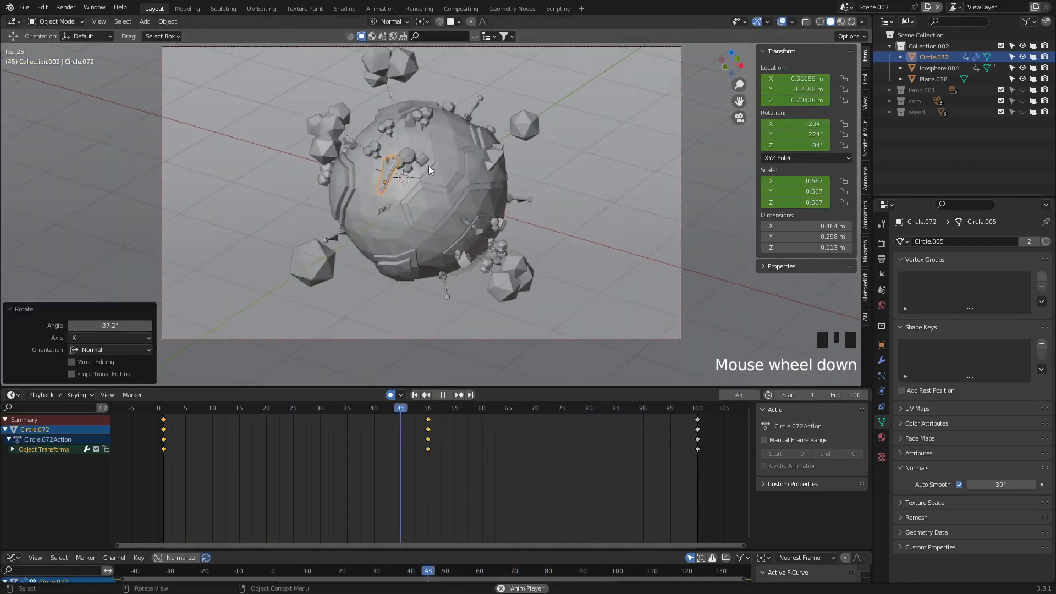
key(space)
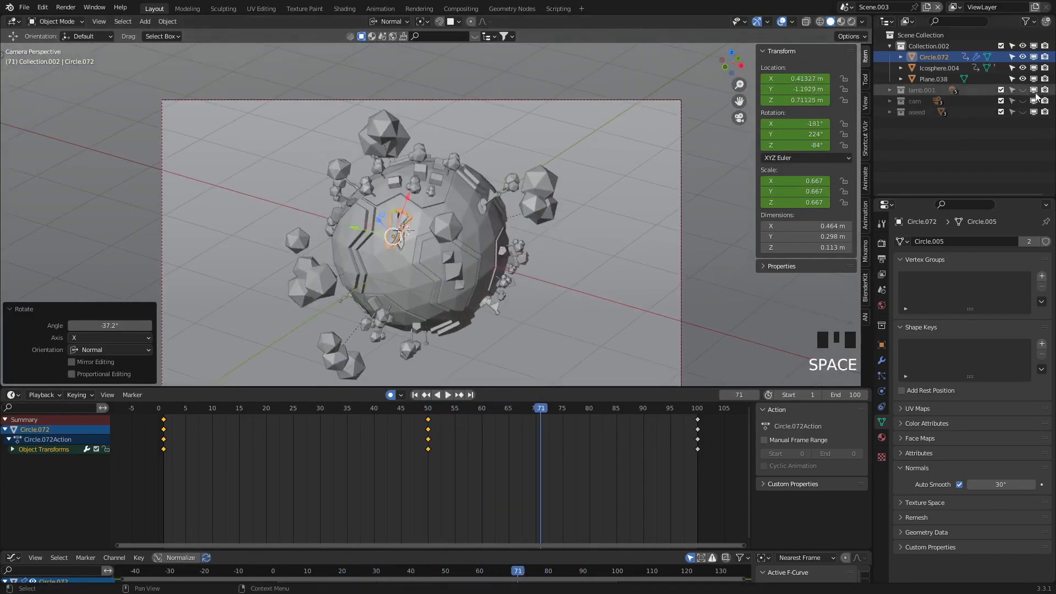
Step: Unhide the lamb.001, cam and aseed collections and switch the viewport to Material Preview shading
drag(1022, 90, 1023, 149)
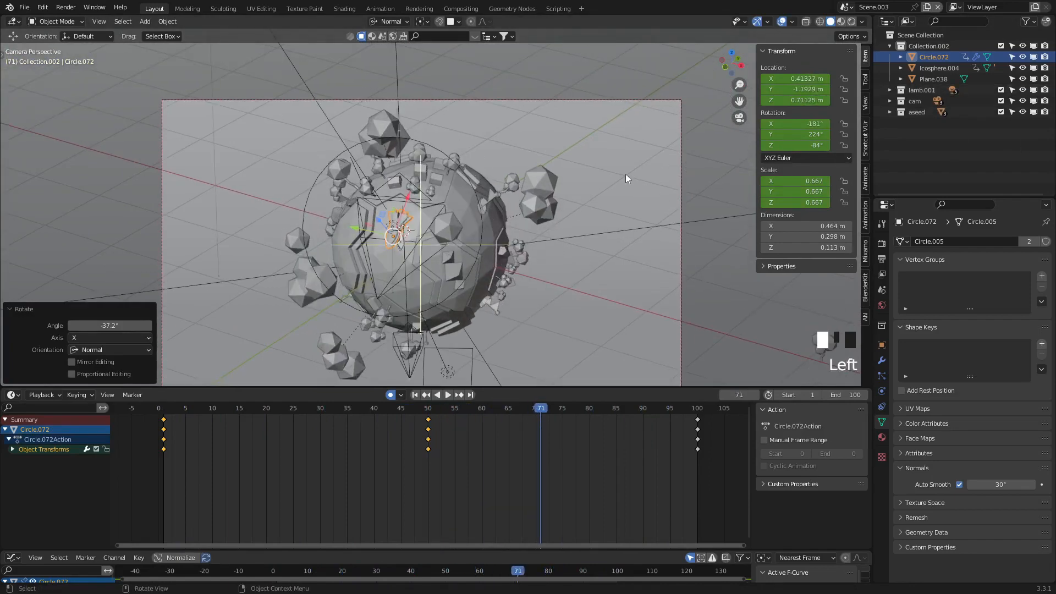
key(z)
click(613, 251)
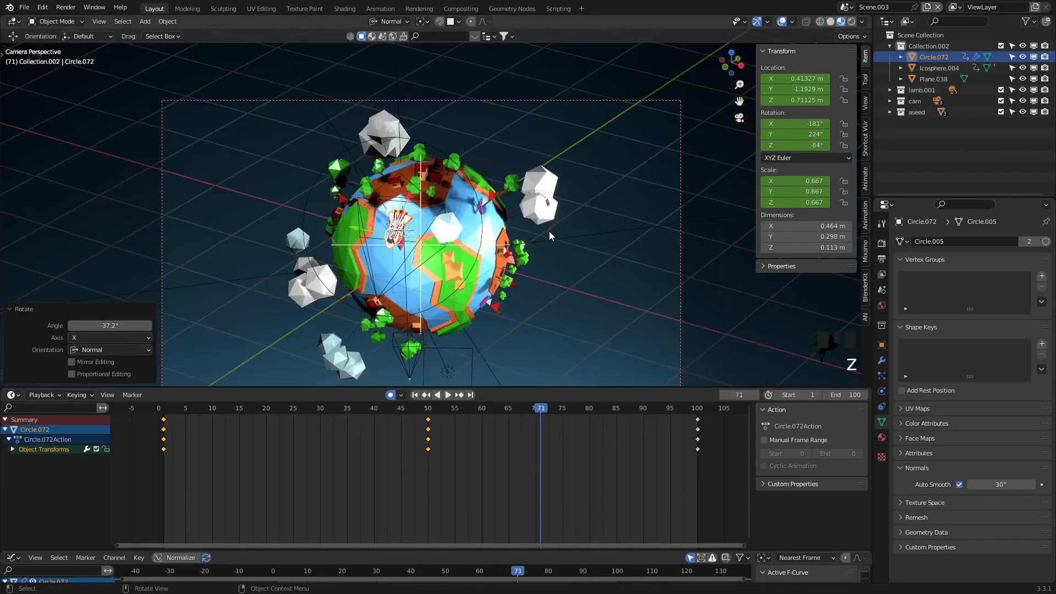
Step: Play back the coloured scene and examine the spaceship's flight over the planet up close
scroll(549, 230, up, 2)
shift+middle_drag(549, 228, 591, 169)
key(space)
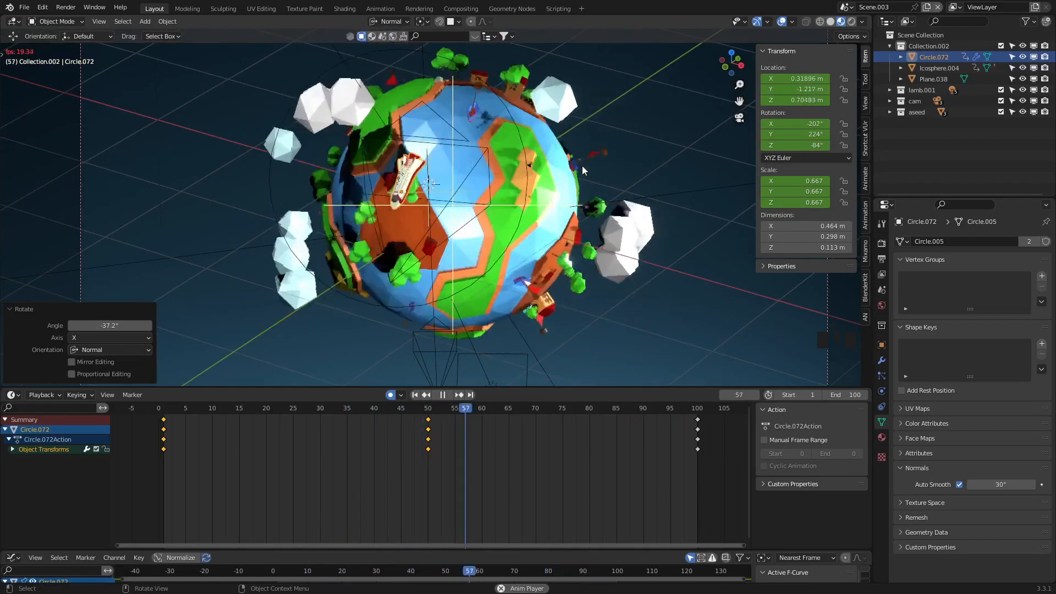
scroll(522, 181, up, 3)
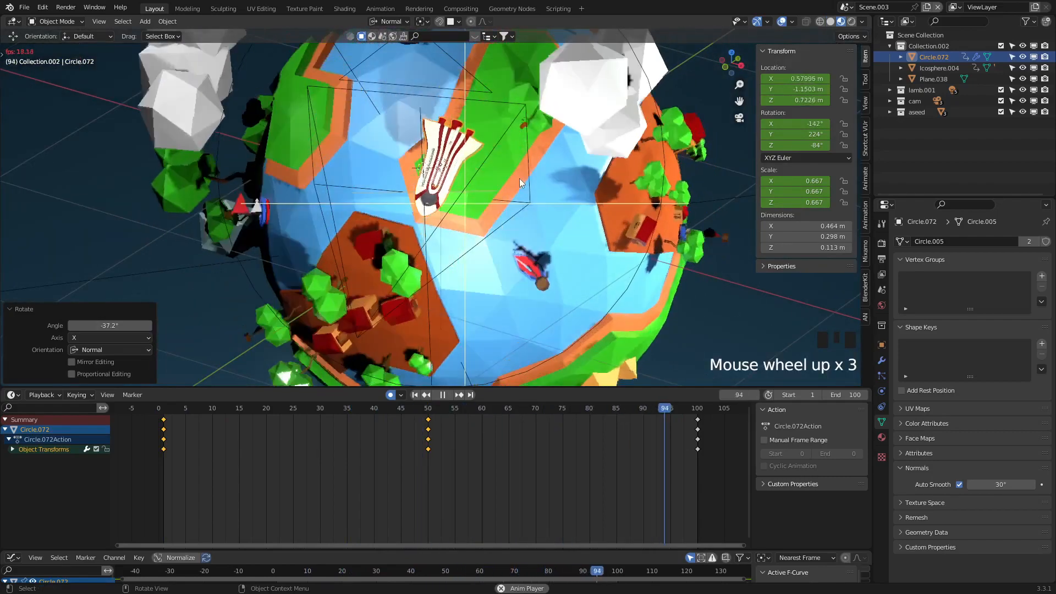
key(space)
Step: Hide the viewport overlays, gizmos and the transform sidebar for a clean camera view
scroll(521, 179, down, 2)
shift+middle_drag(521, 179, 542, 210)
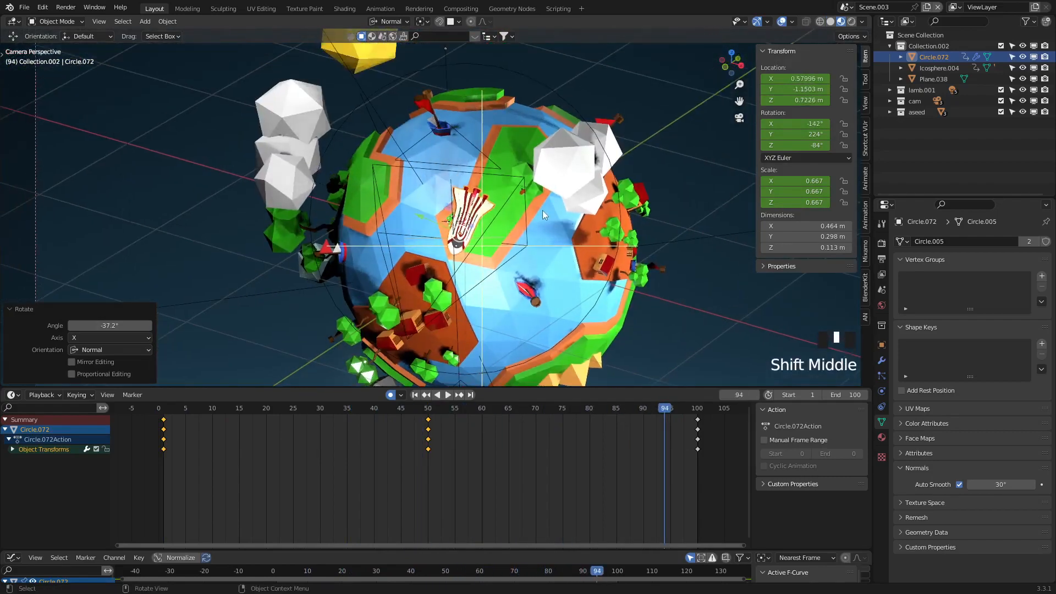
scroll(542, 211, down, 2)
click(781, 22)
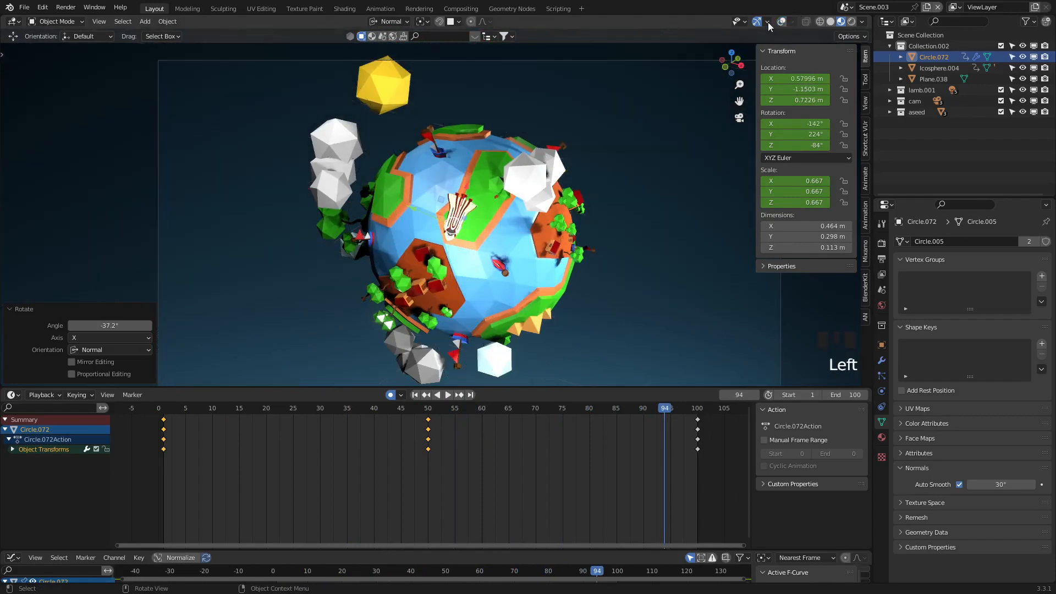
click(757, 22)
key(n)
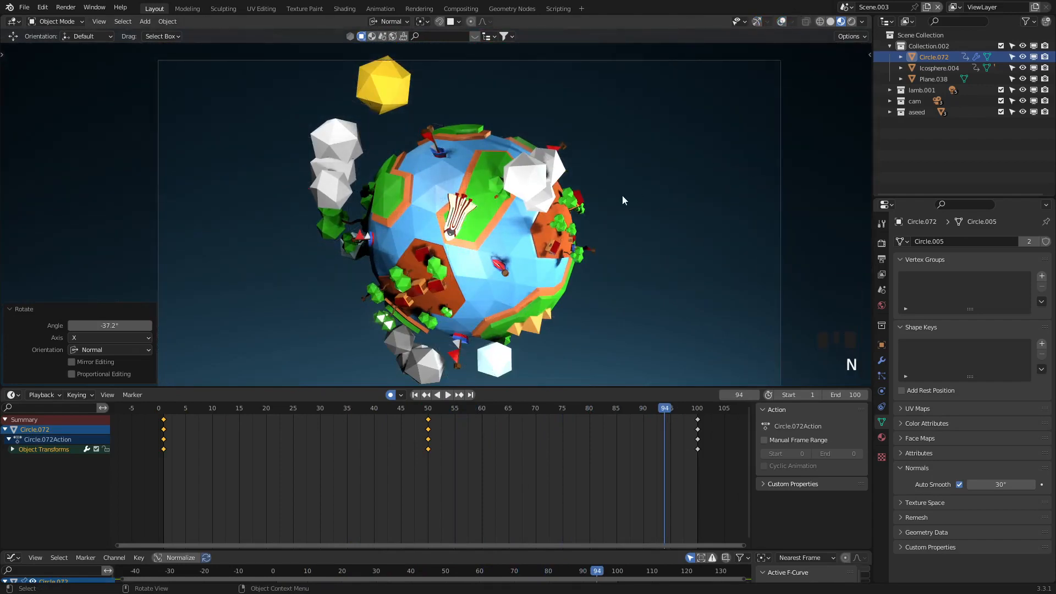
Step: Set all of the spaceship's keyframes to Linear interpolation after briefly playing the animation
scroll(623, 196, up, 2)
key(space)
key(space)
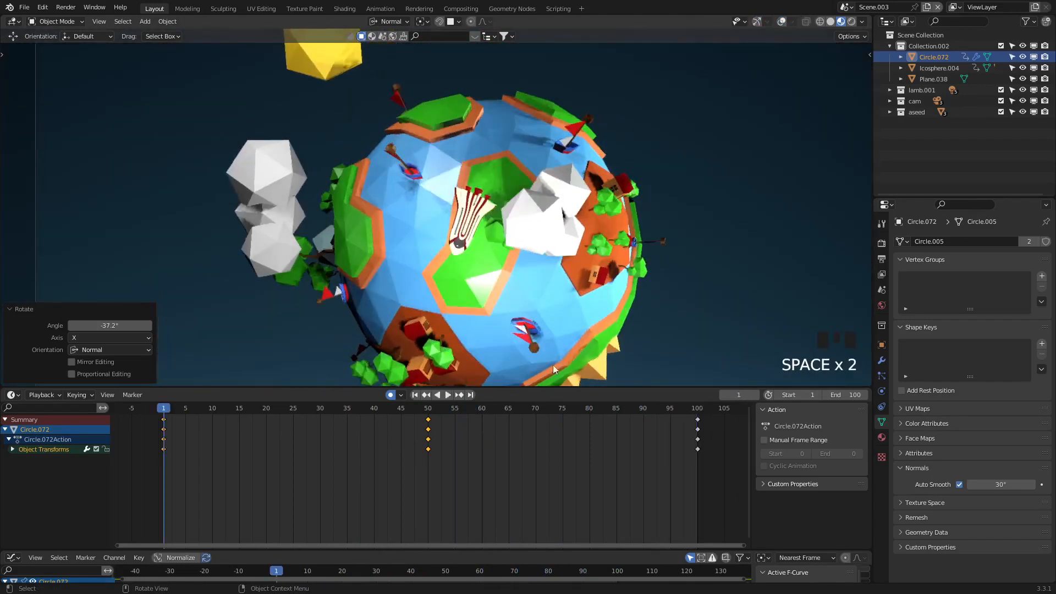
right_click(492, 450)
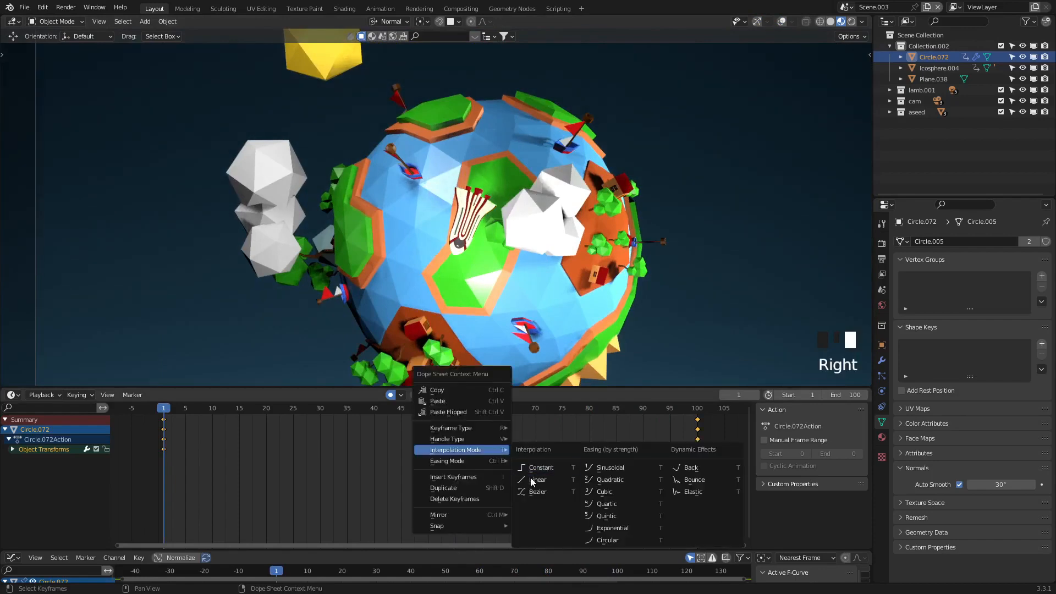
Step: Play back the looping animation in the camera view and examine the spaceship's motion across the full frame
key(space)
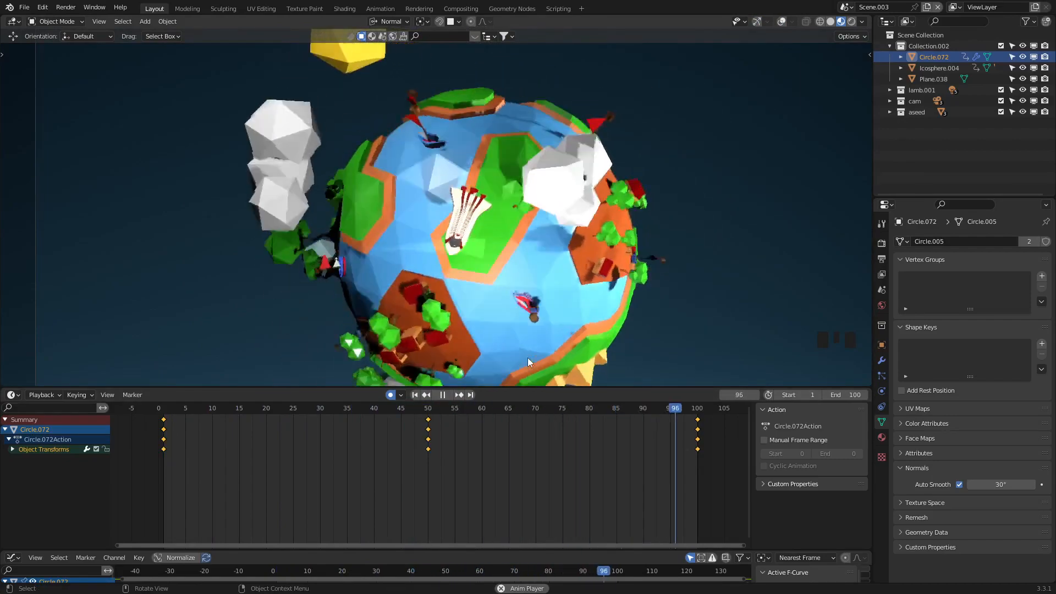
scroll(537, 287, down, 3)
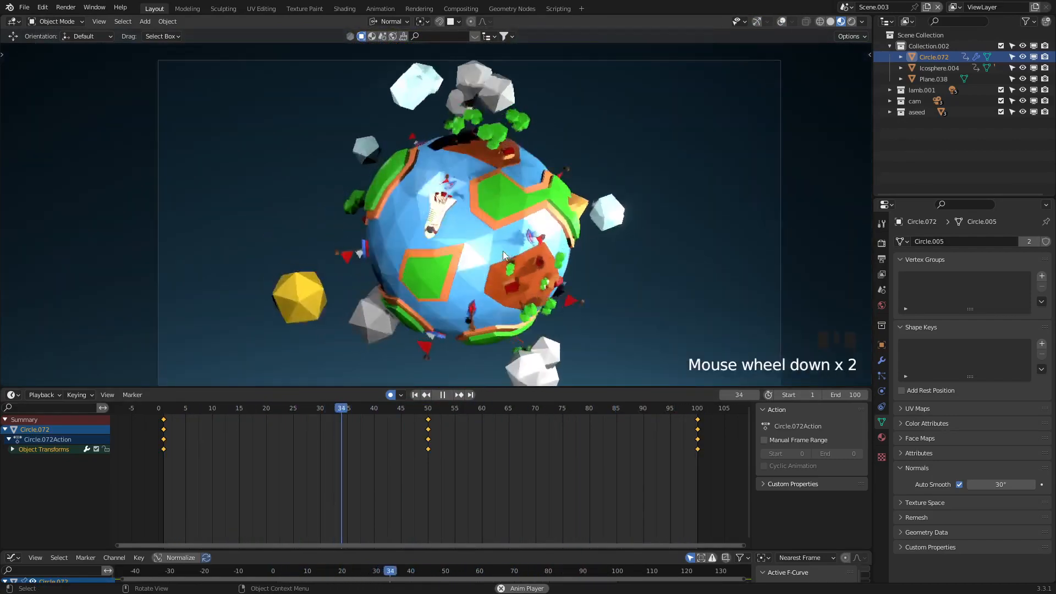
shift+middle_drag(503, 232, 490, 248)
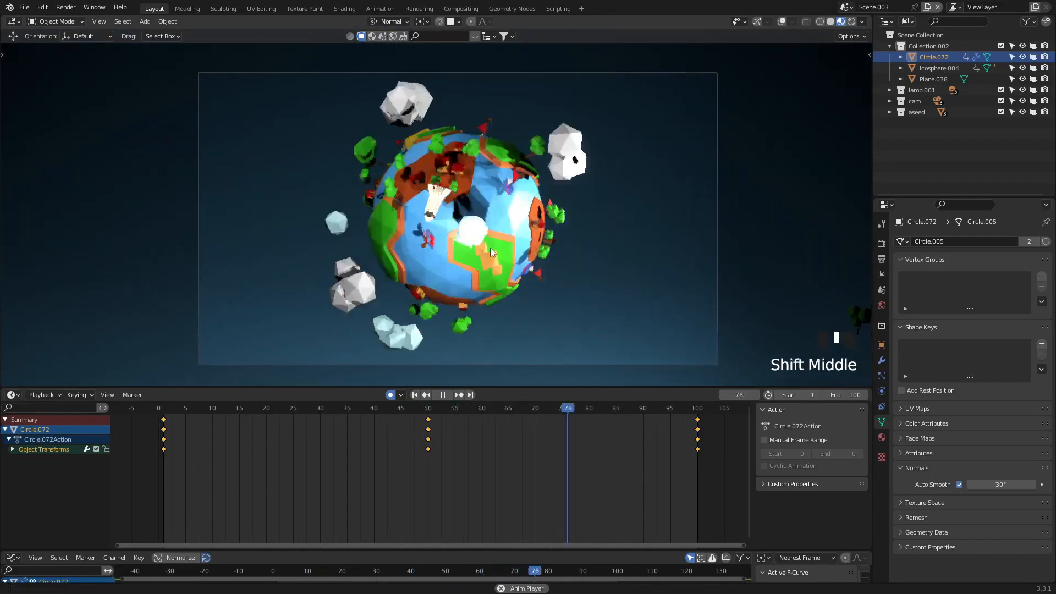
scroll(490, 240, up, 1)
scroll(491, 240, up, 1)
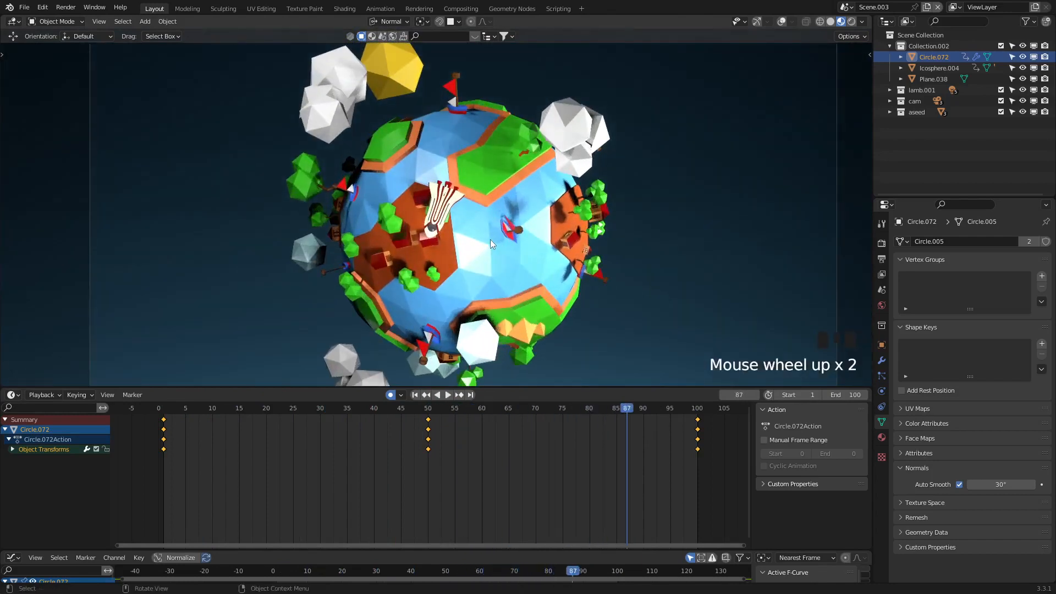
Step: Switch the viewport to Solid shading, go to frame 100 and render that frame as an image
click(831, 22)
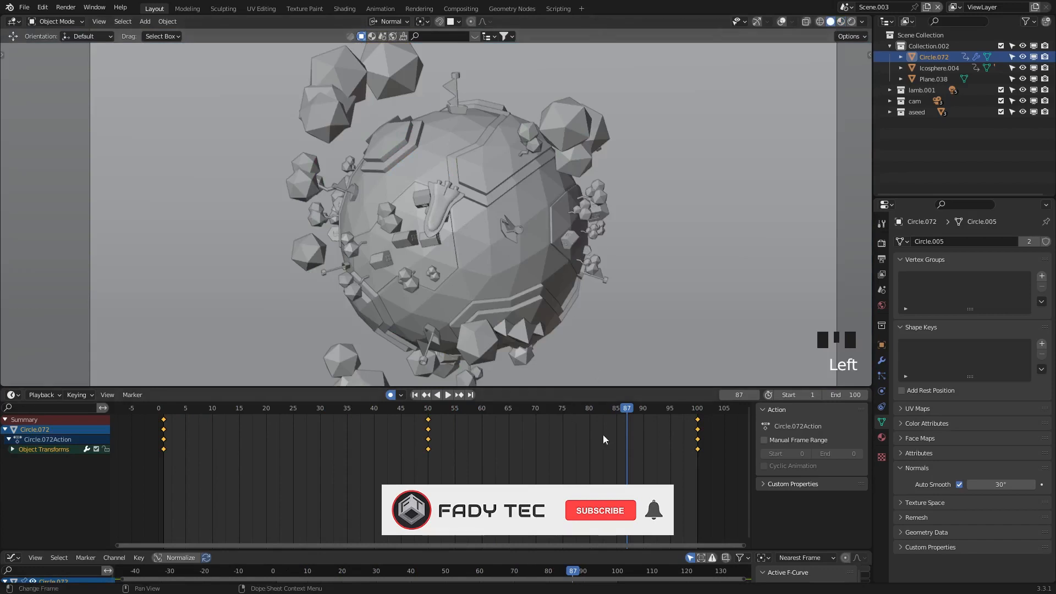
click(470, 395)
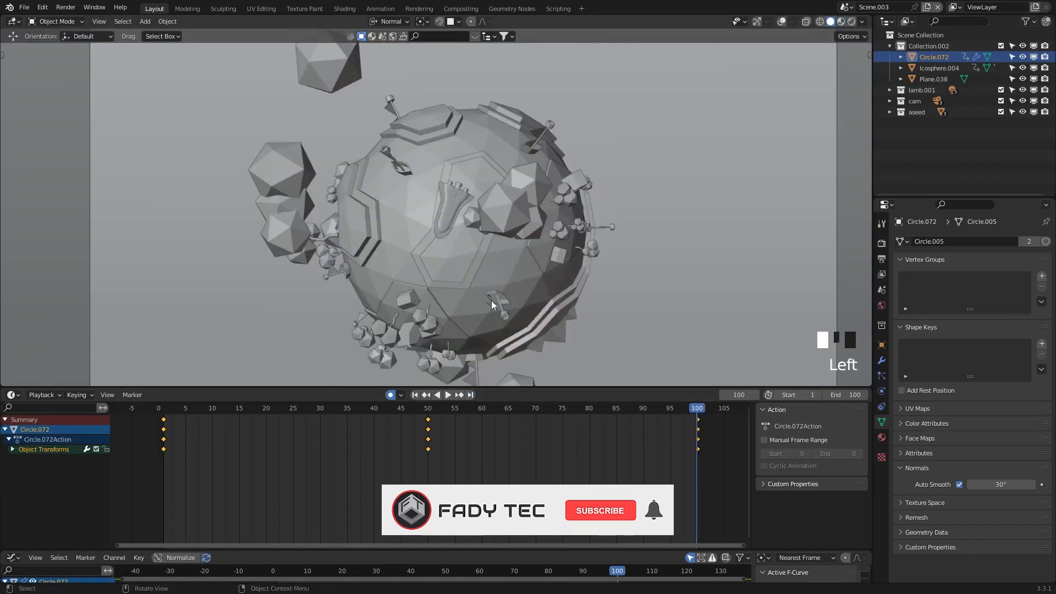
scroll(491, 300, down, 1)
key(F12)
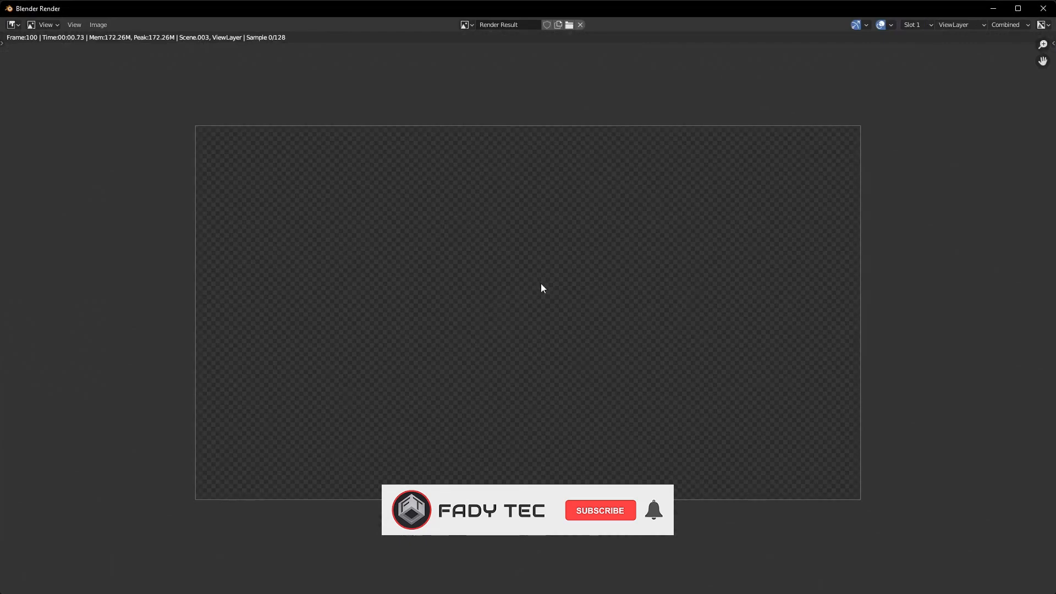